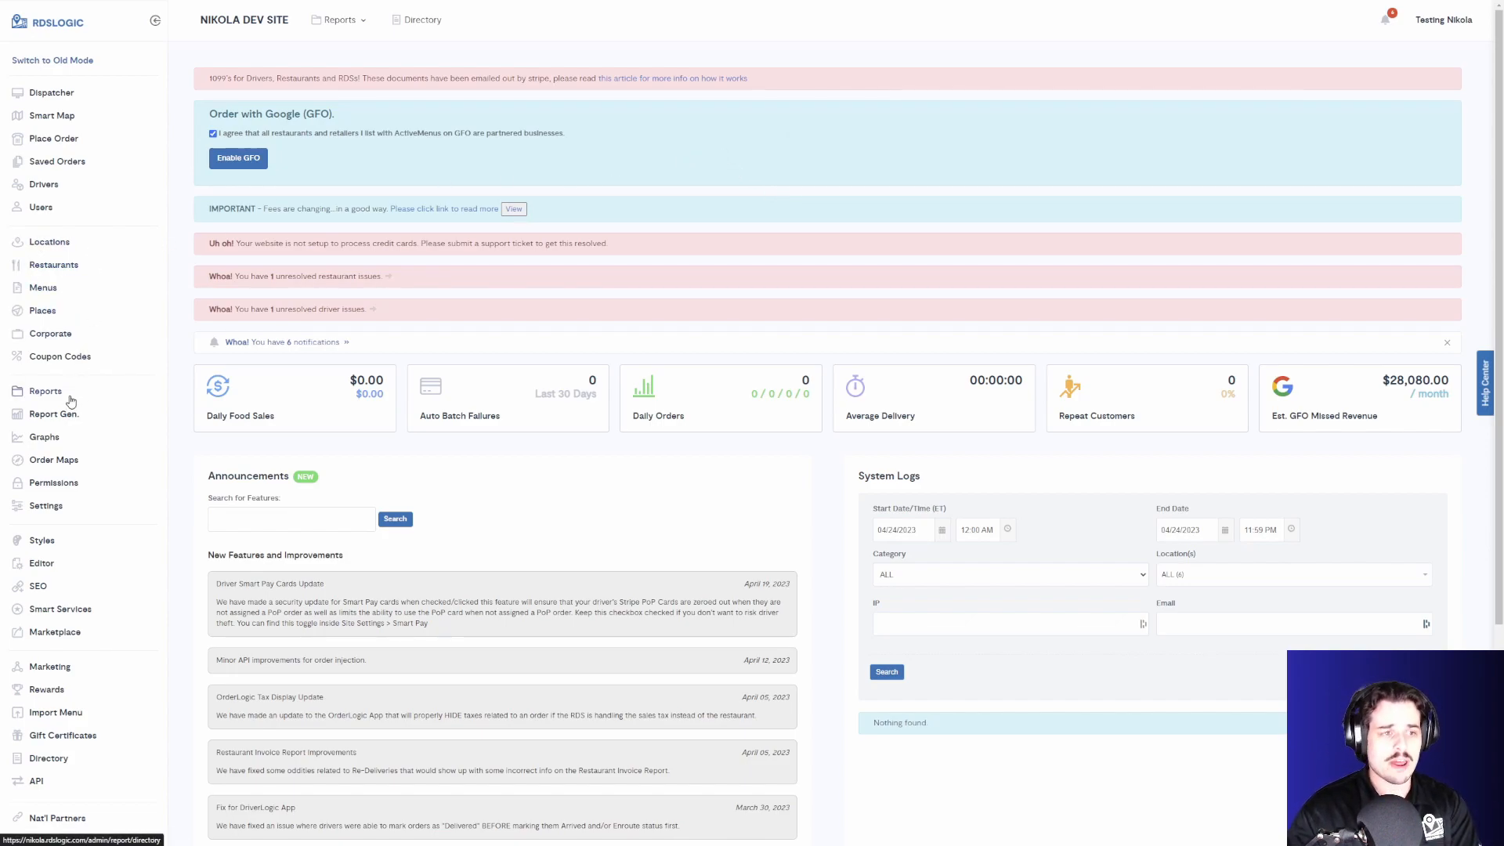
- Open the Users page and enter the new user's e-mail address in the Add A New User form
{"action": "left_click", "coordinate": [59, 212]}
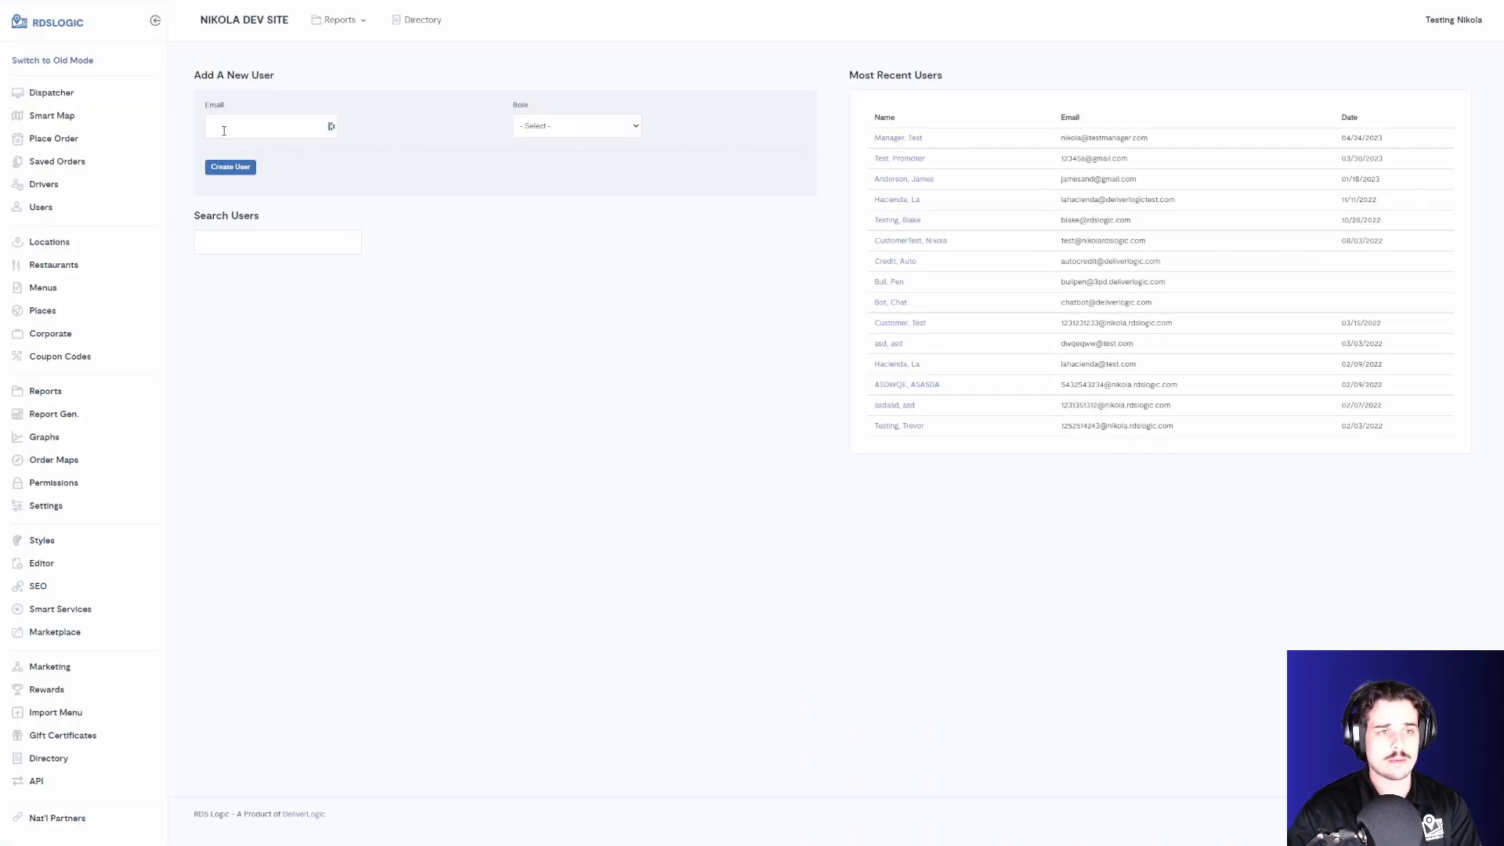
{"action": "left_click", "coordinate": [218, 131]}
{"action": "left_click", "coordinate": [390, 124]}
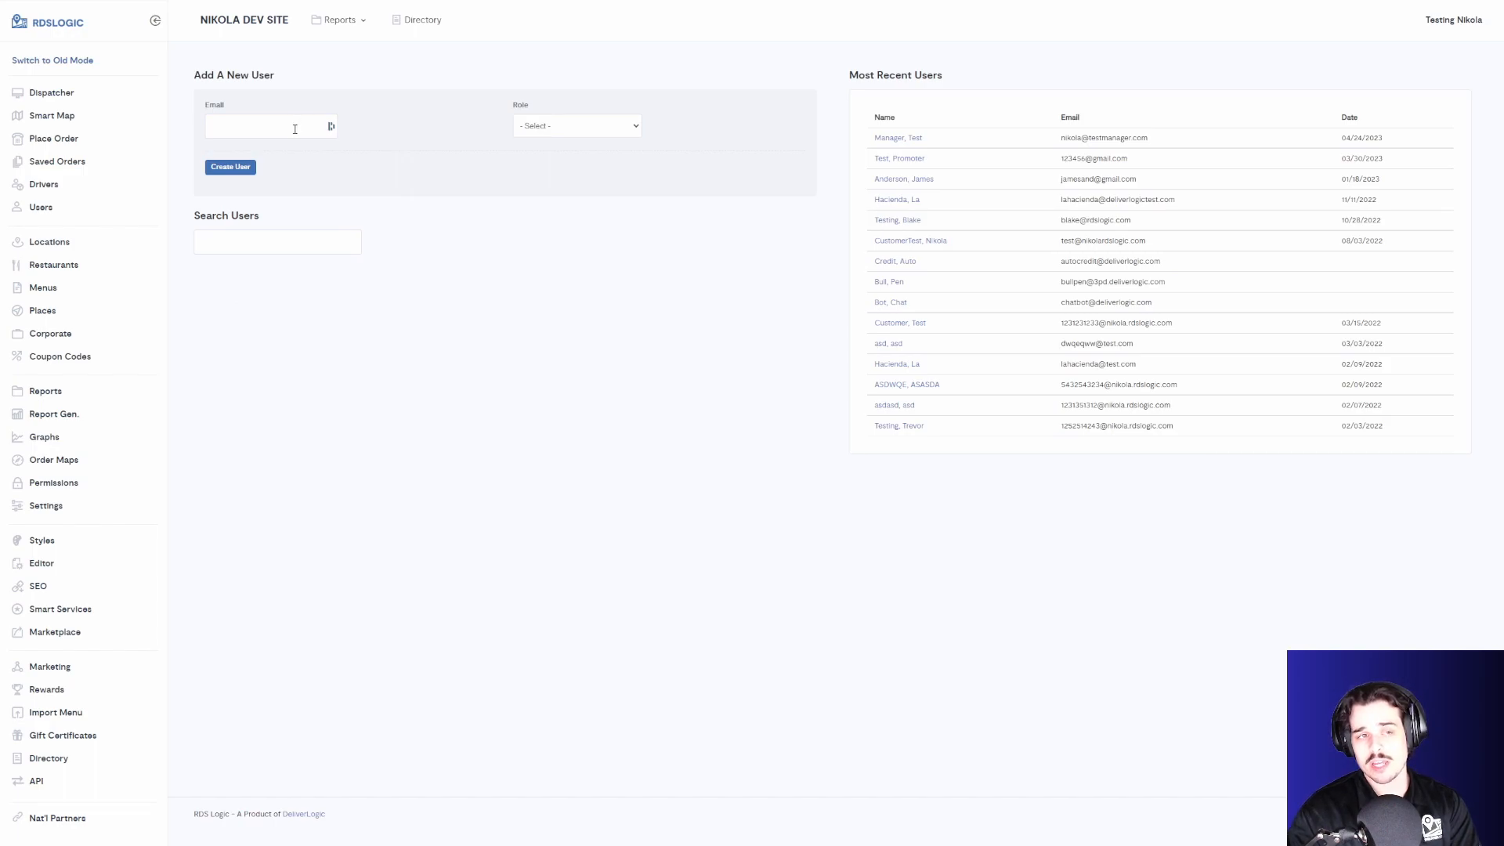
{"action": "left_click", "coordinate": [295, 129]}
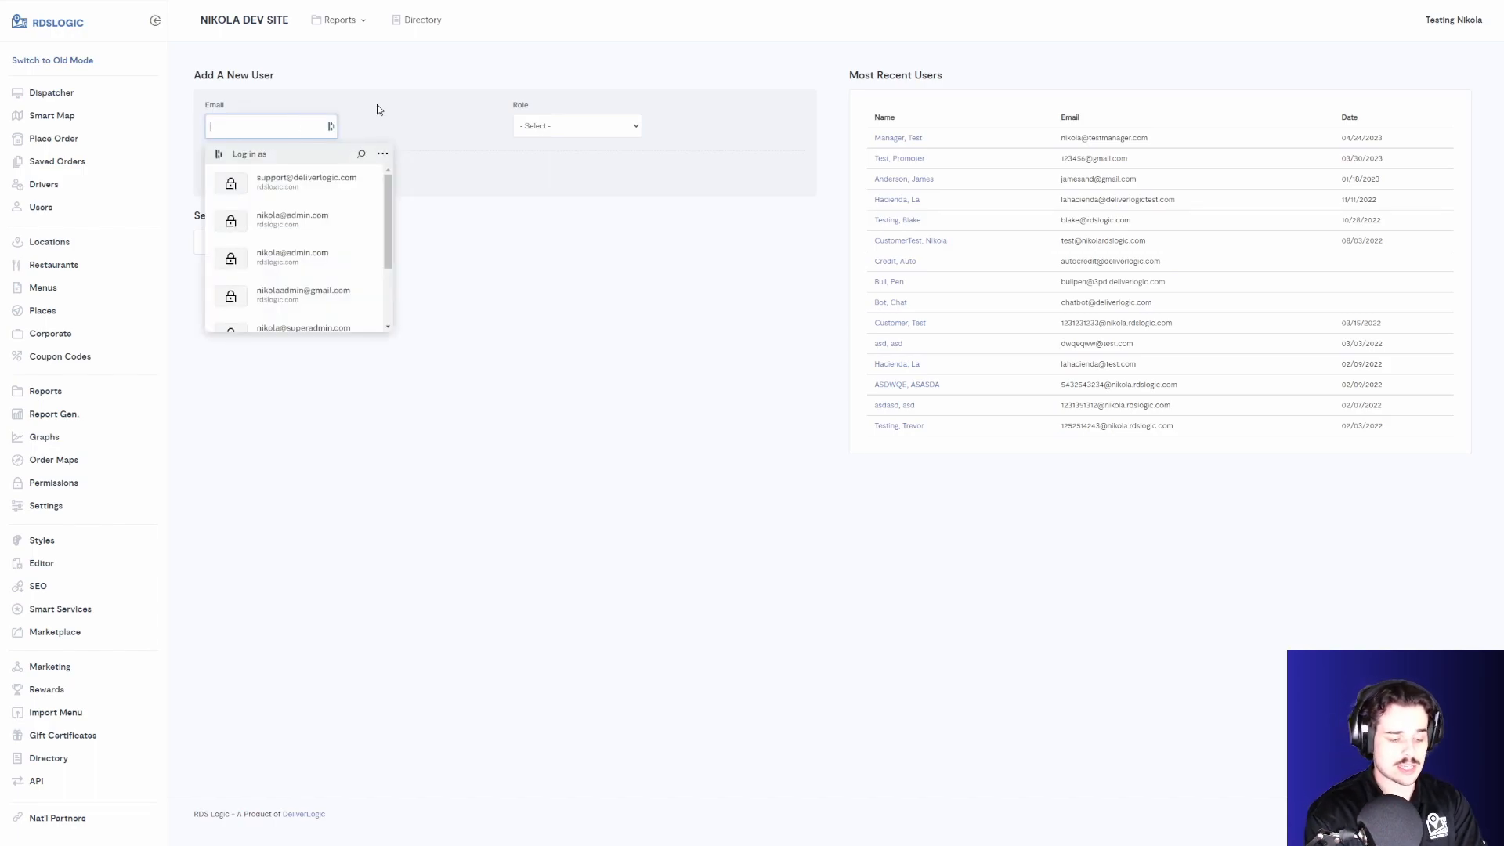
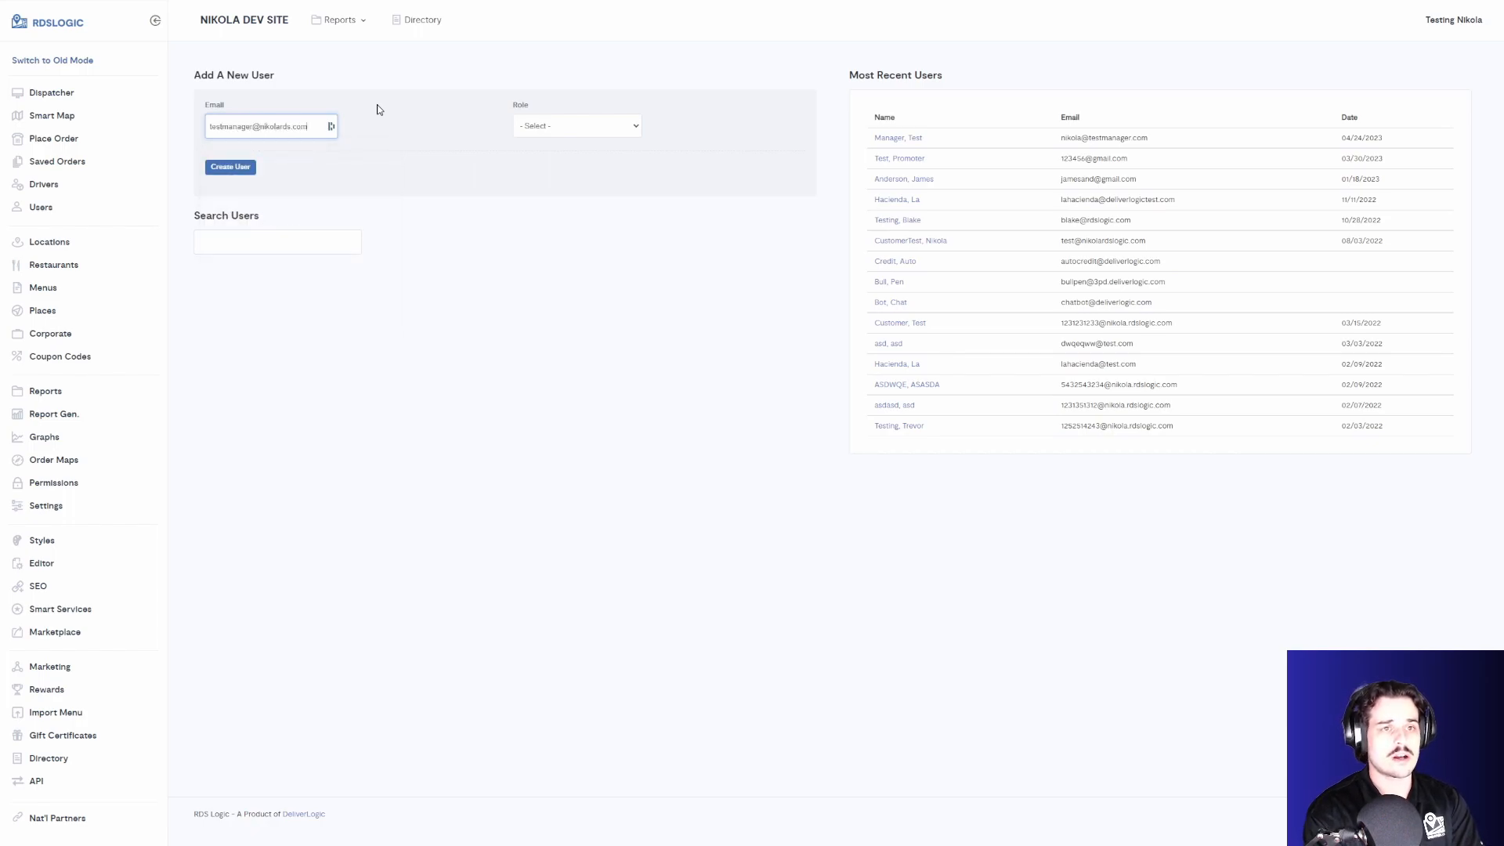
- Set the new user's role to Manager and create the user
{"action": "left_click", "coordinate": [541, 127]}
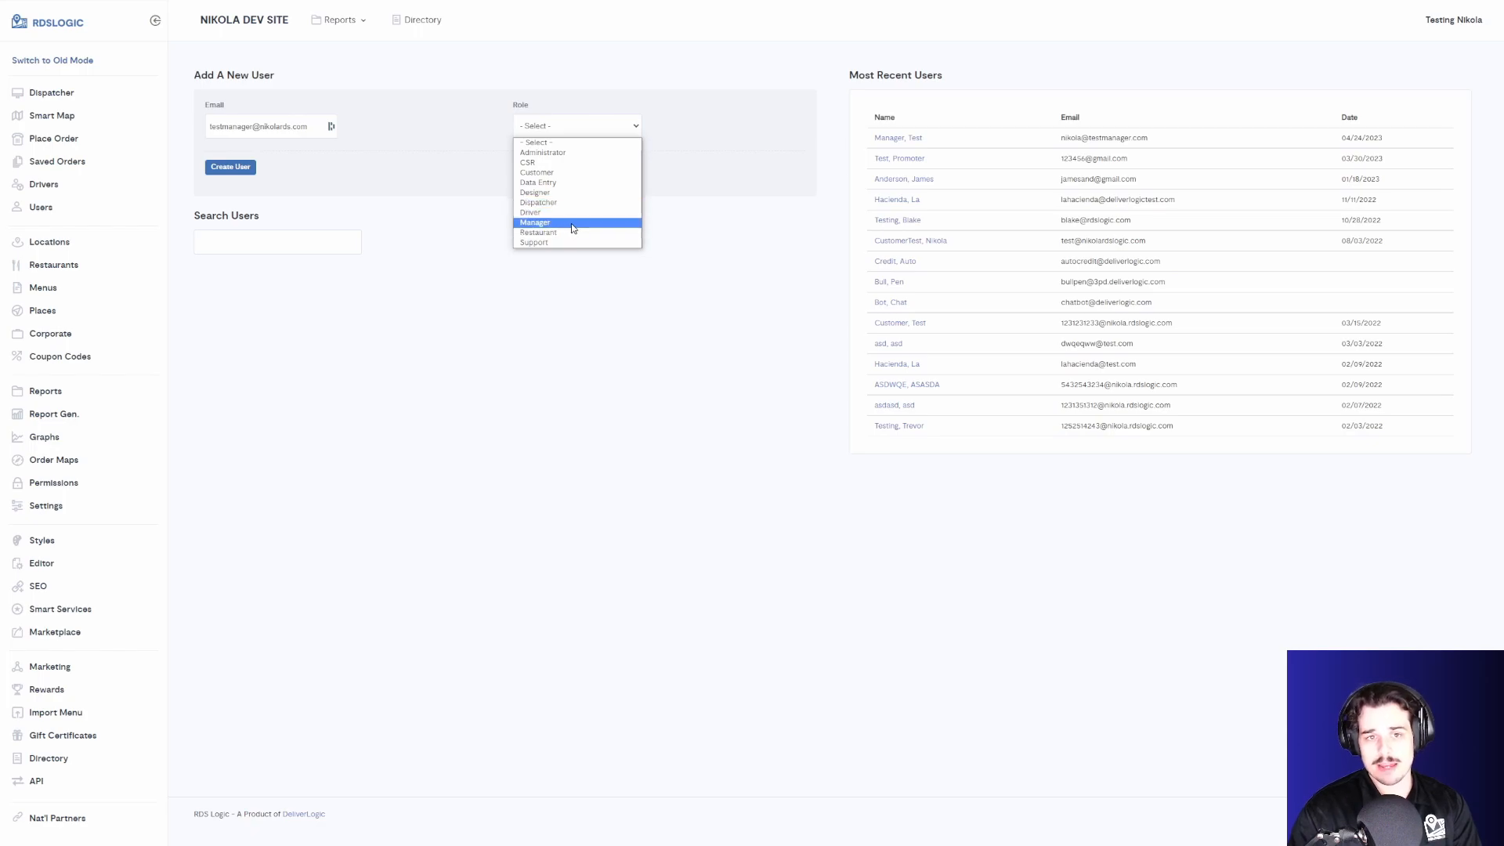
{"action": "left_click", "coordinate": [389, 149]}
{"action": "left_click", "coordinate": [537, 125]}
{"action": "left_click", "coordinate": [543, 222]}
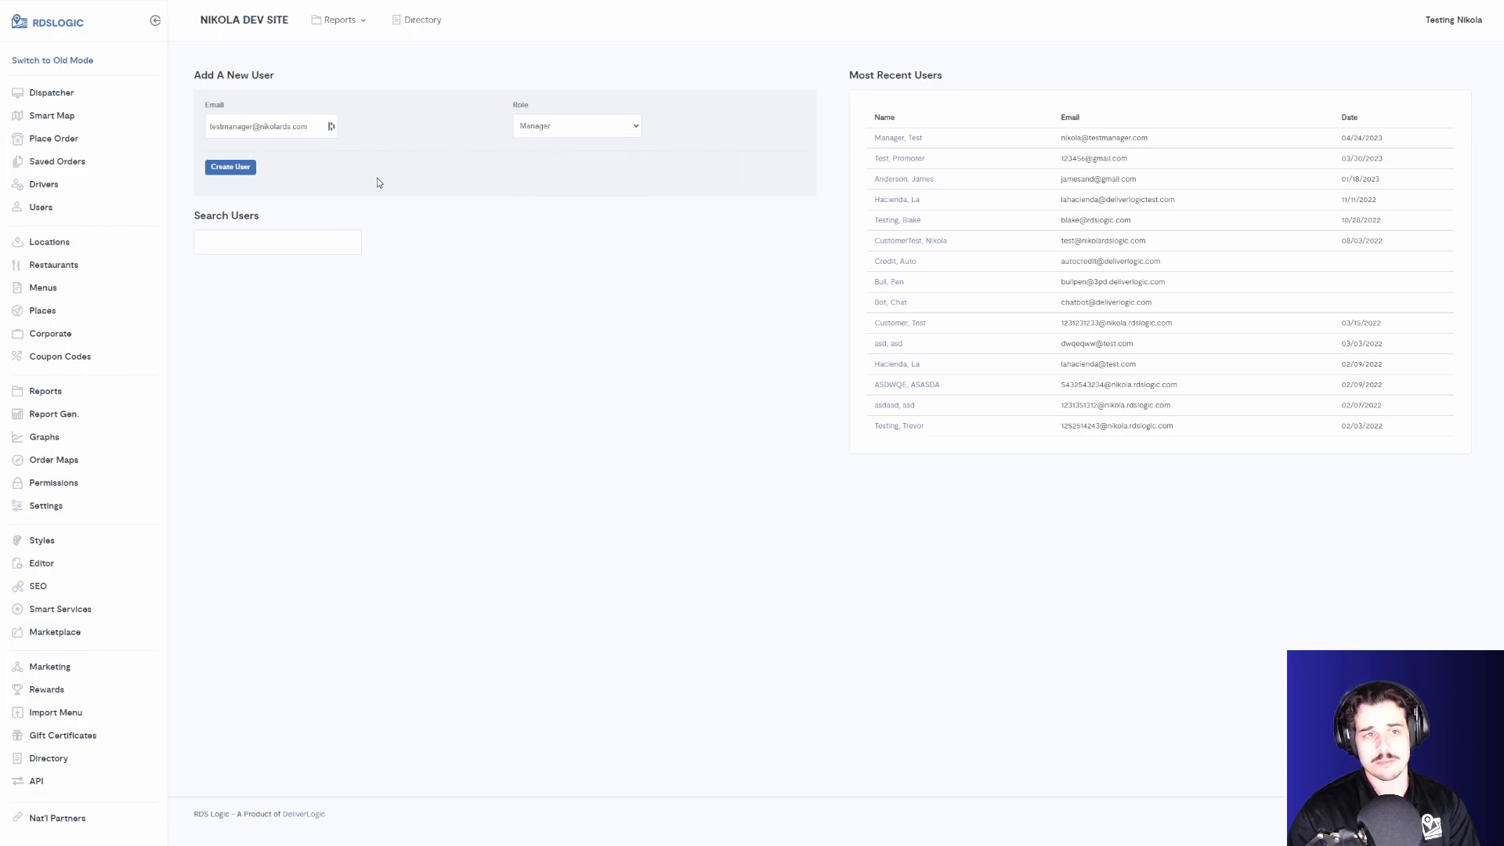
{"action": "left_click", "coordinate": [230, 167]}
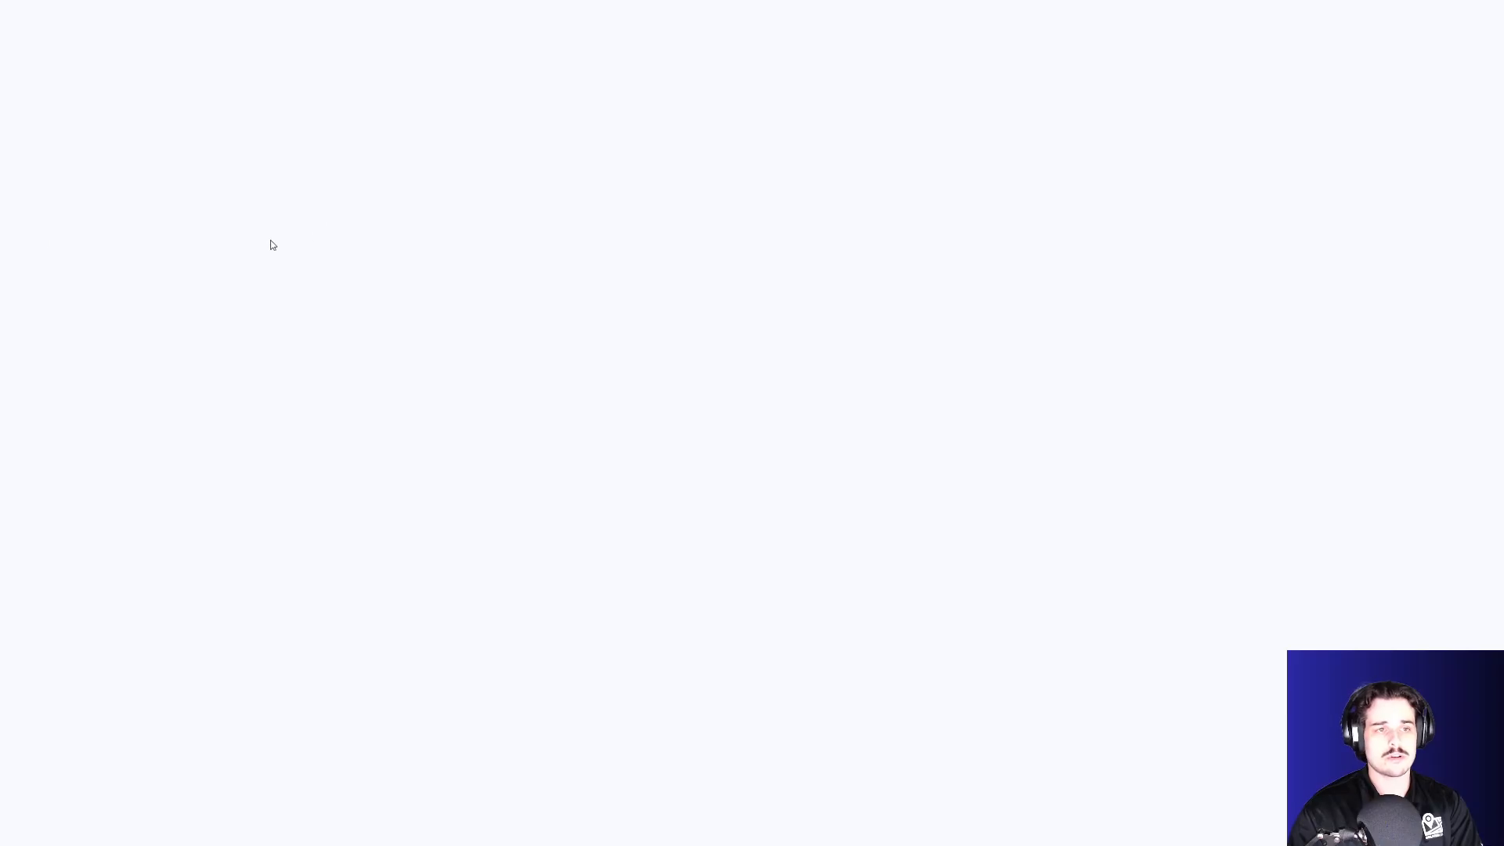
- Fill in the first name as Tester Manager and enter the user's last name
{"action": "left_click", "coordinate": [266, 249]}
{"action": "type", "text": "Tester Manager"}
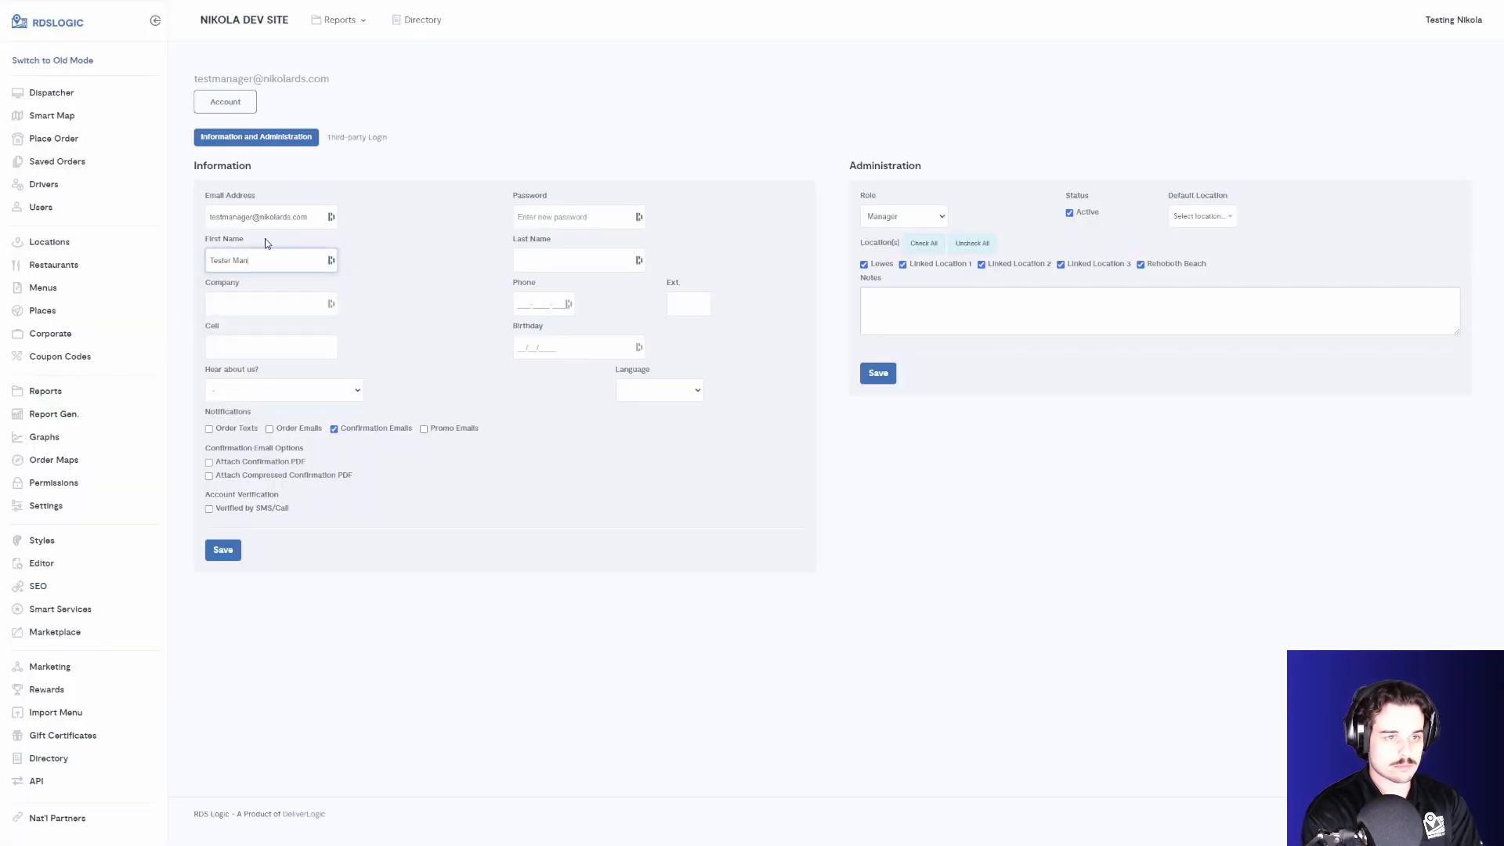
{"action": "left_click", "coordinate": [525, 259]}
{"action": "left_click", "coordinate": [531, 259]}
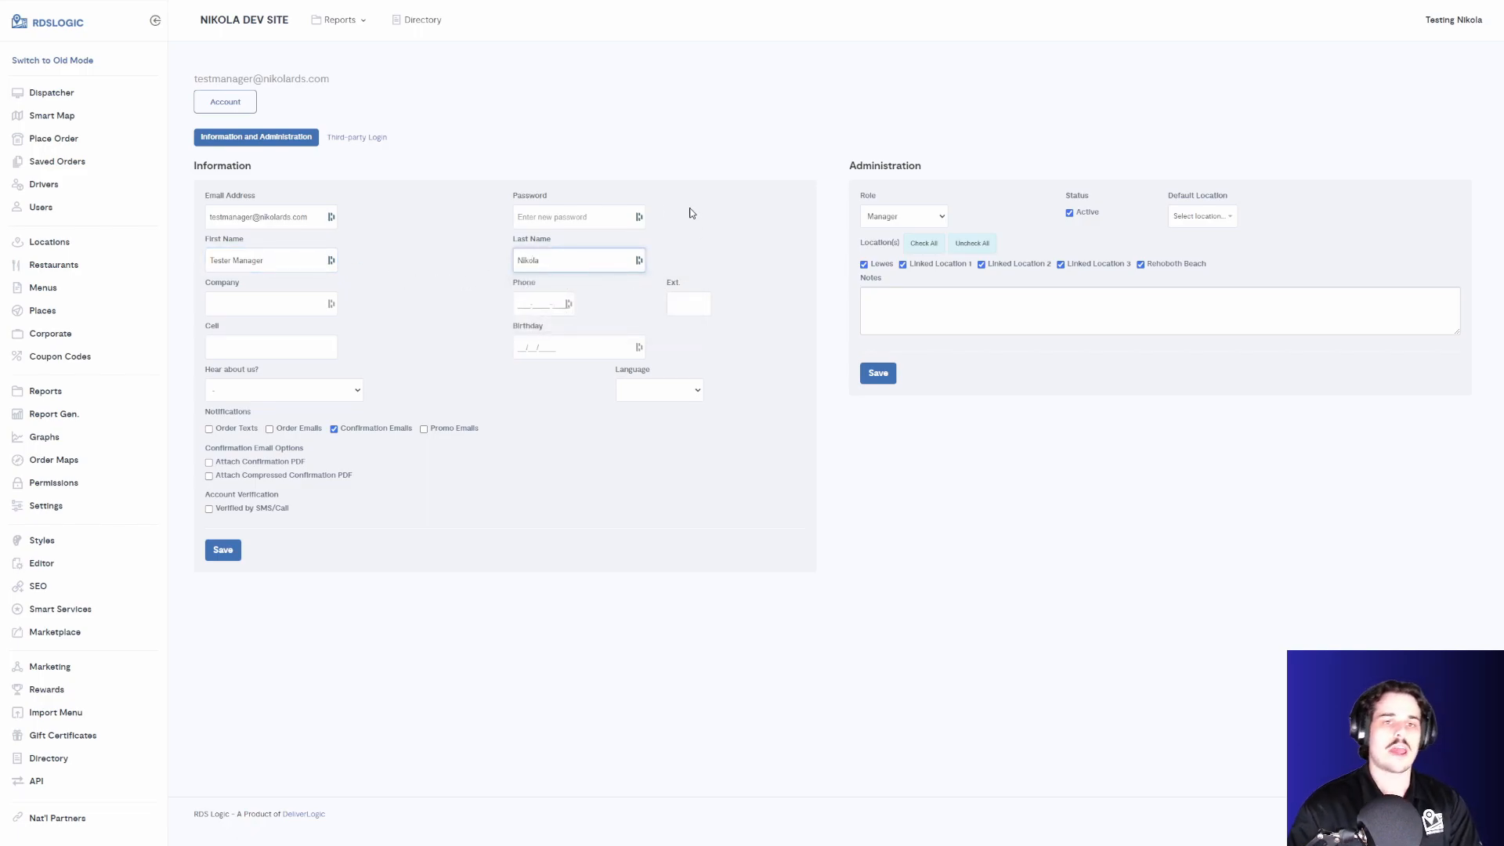
- Enter a password for the user, save the profile, and dismiss the password manager prompt
{"action": "left_click", "coordinate": [616, 213]}
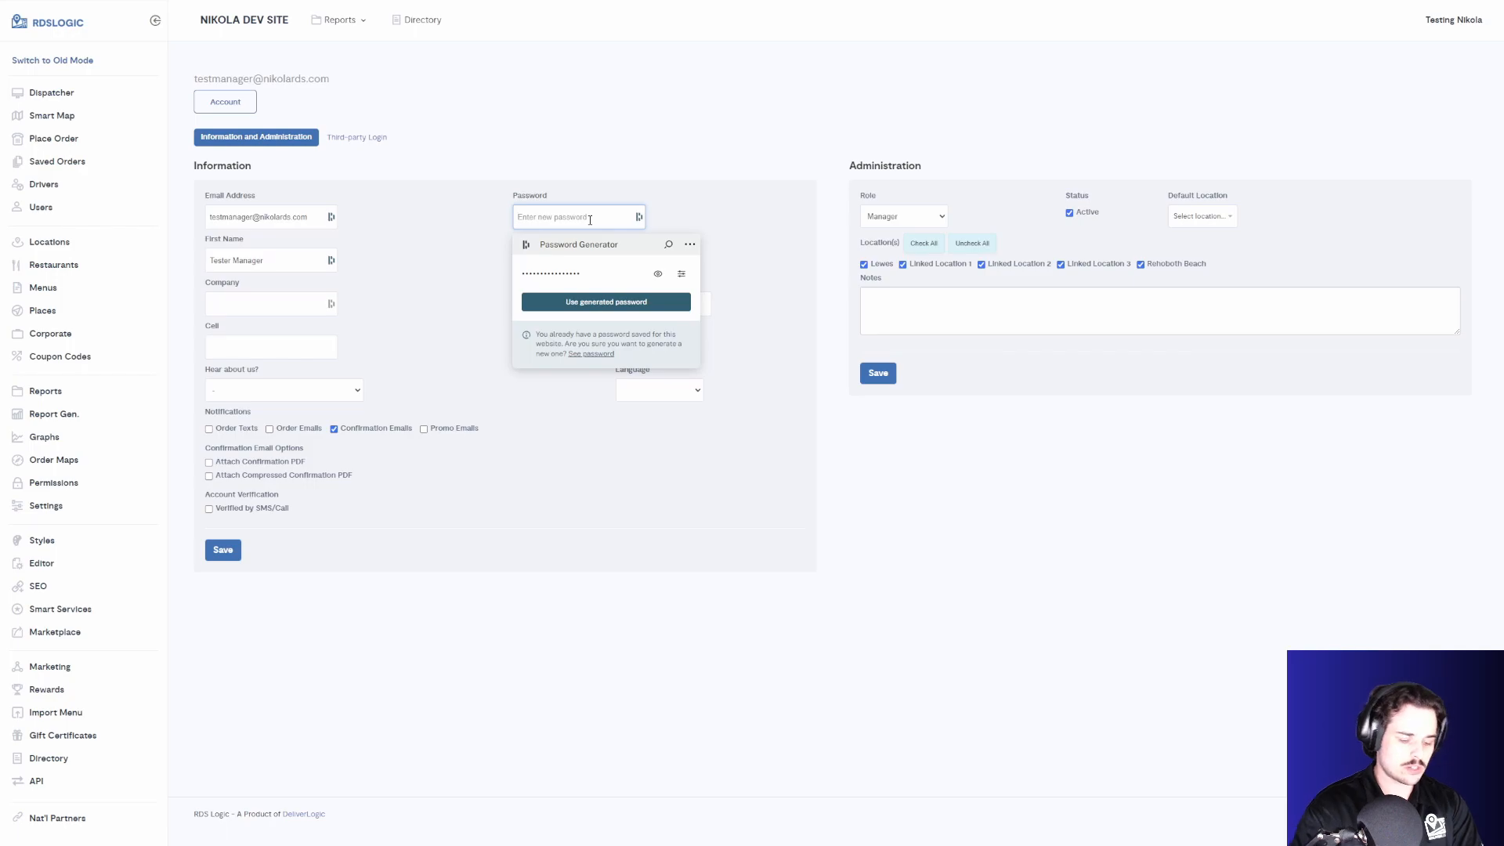
{"action": "type", "text": "•••••••"}
{"action": "left_click", "coordinate": [228, 558]}
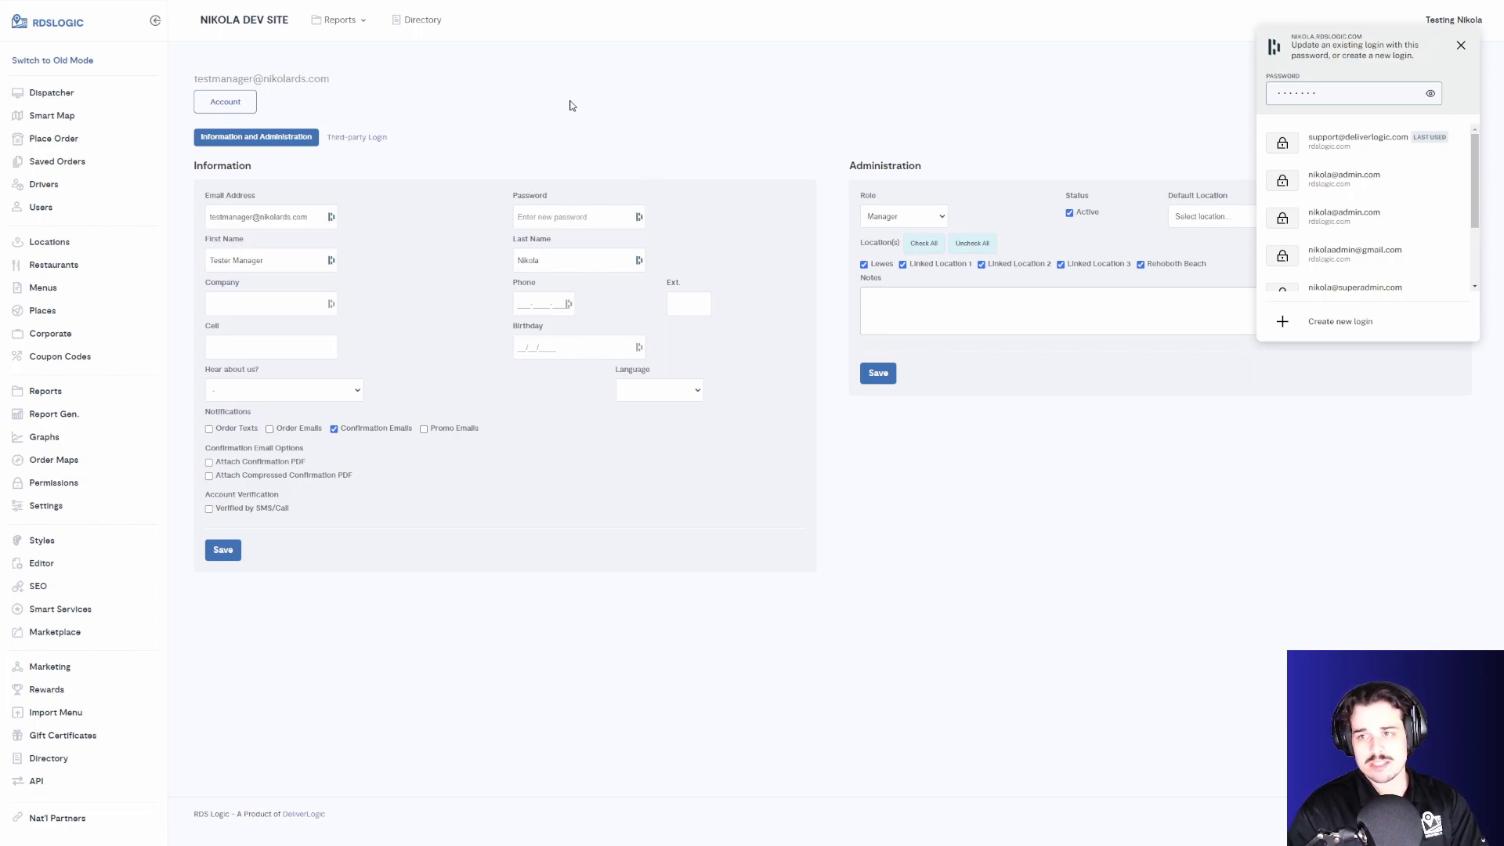
{"action": "left_click", "coordinate": [1460, 45]}
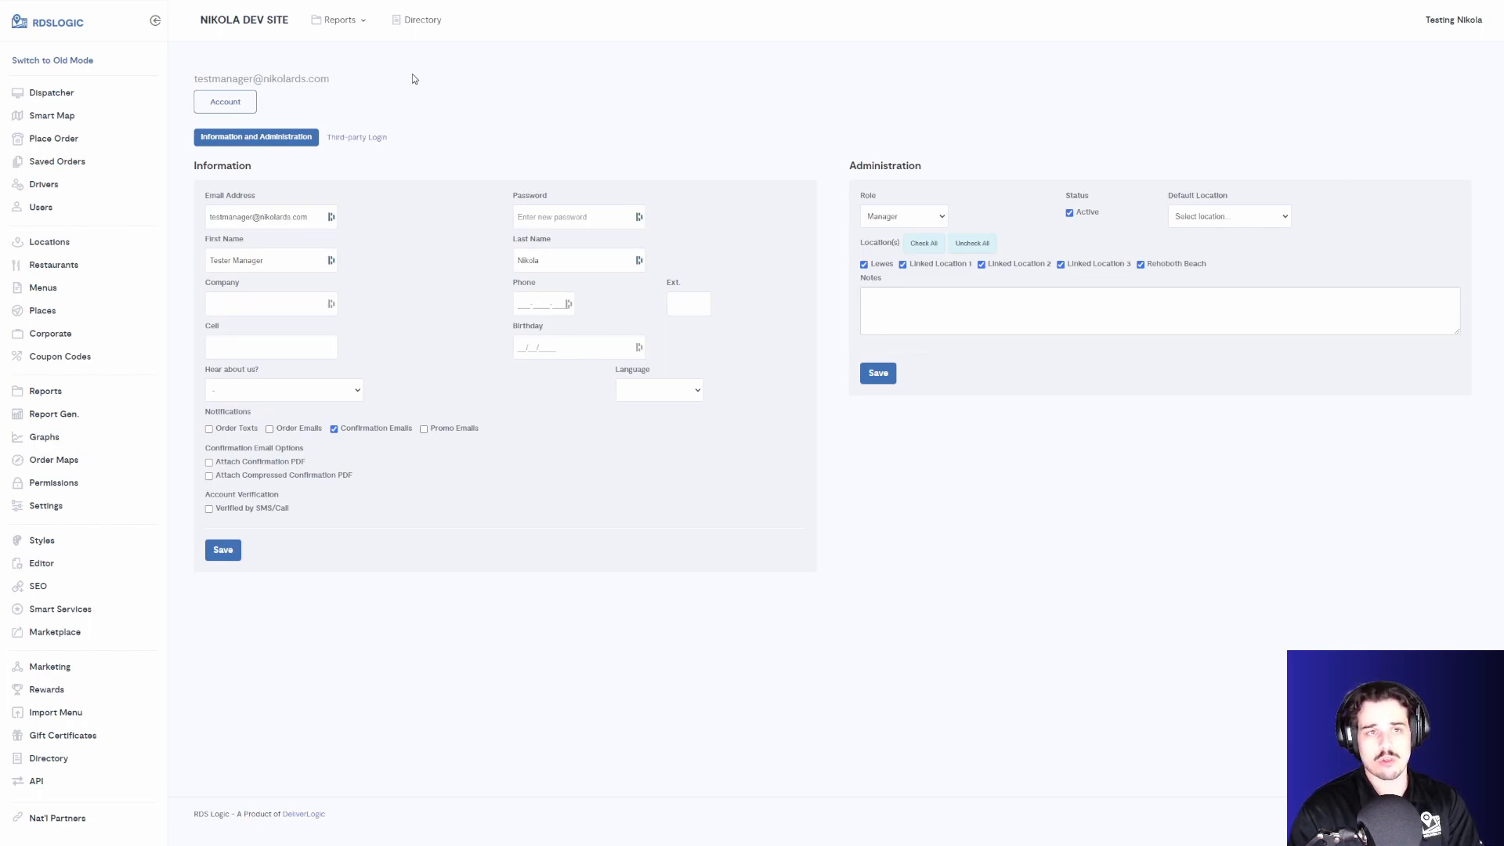
- Open the Page Permissions report and search the page for push
{"action": "left_click", "coordinate": [345, 25]}
{"action": "mouse_move", "coordinate": [336, 220]}
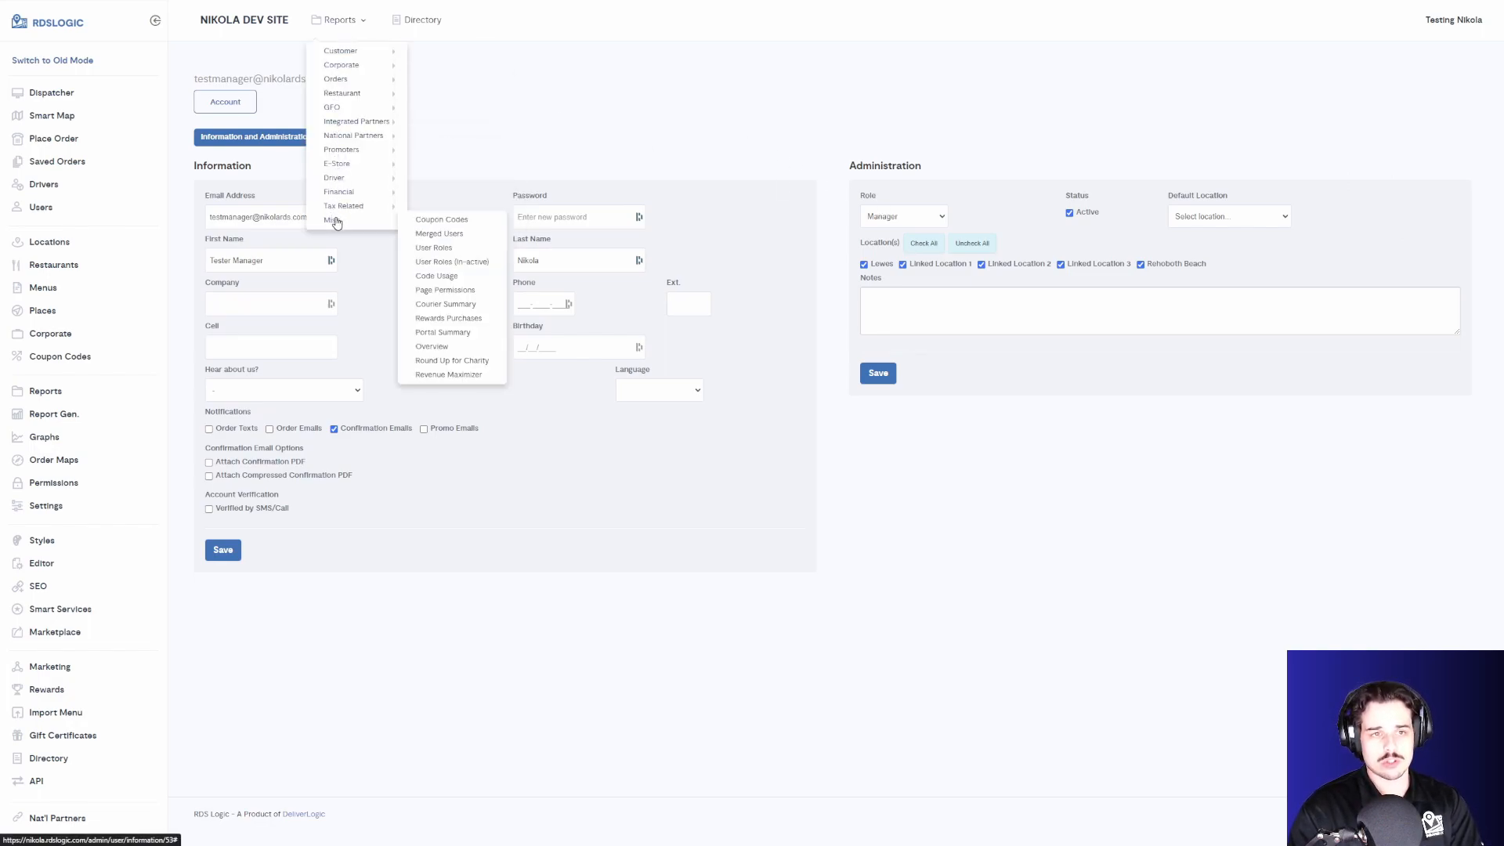
{"action": "left_click", "coordinate": [453, 291]}
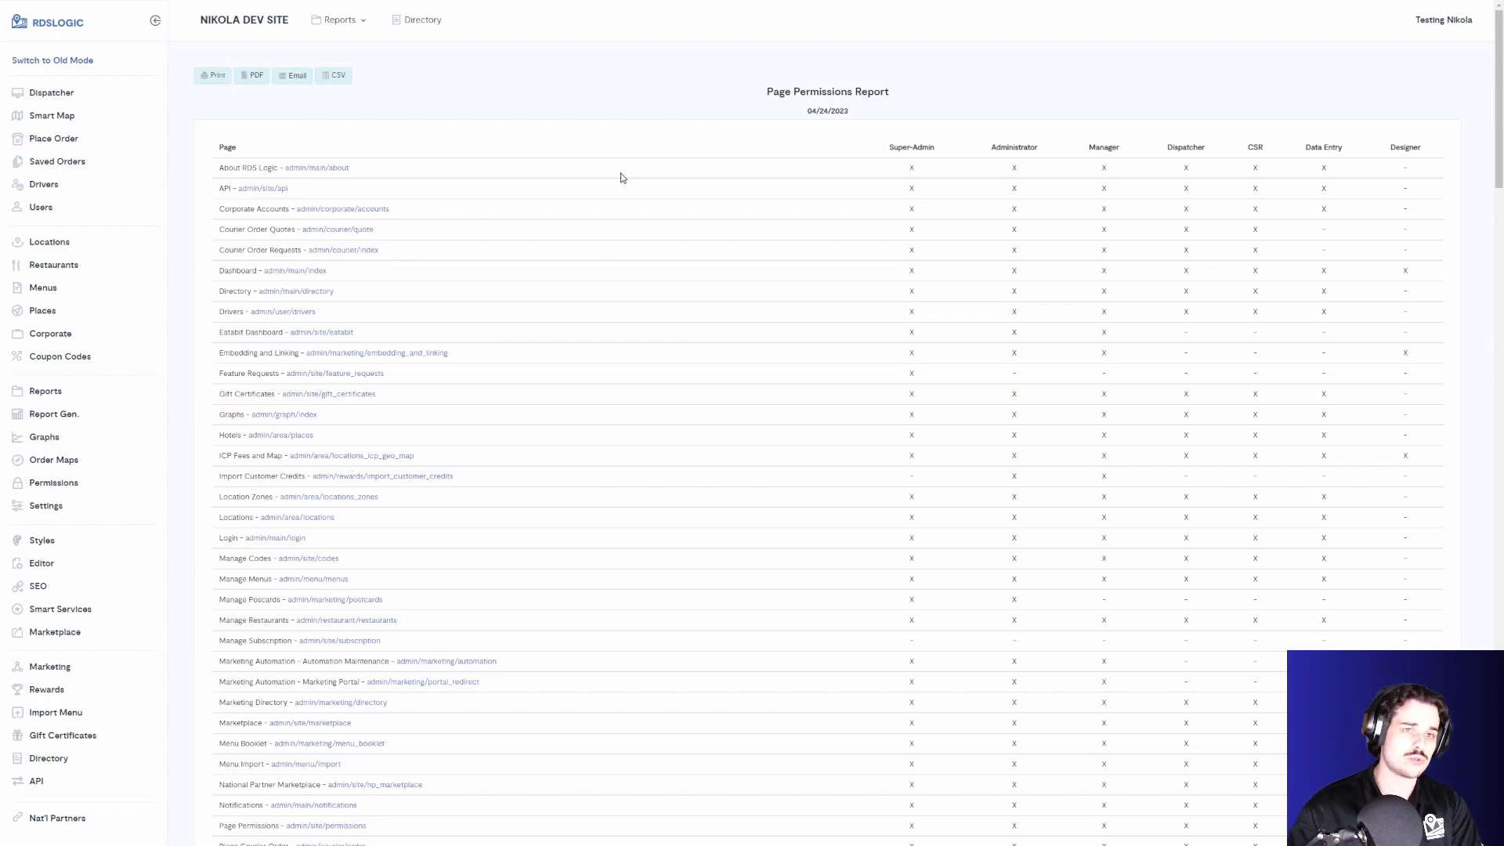
{"action": "key", "text": "ctrl+f"}
{"action": "type", "text": "push"}
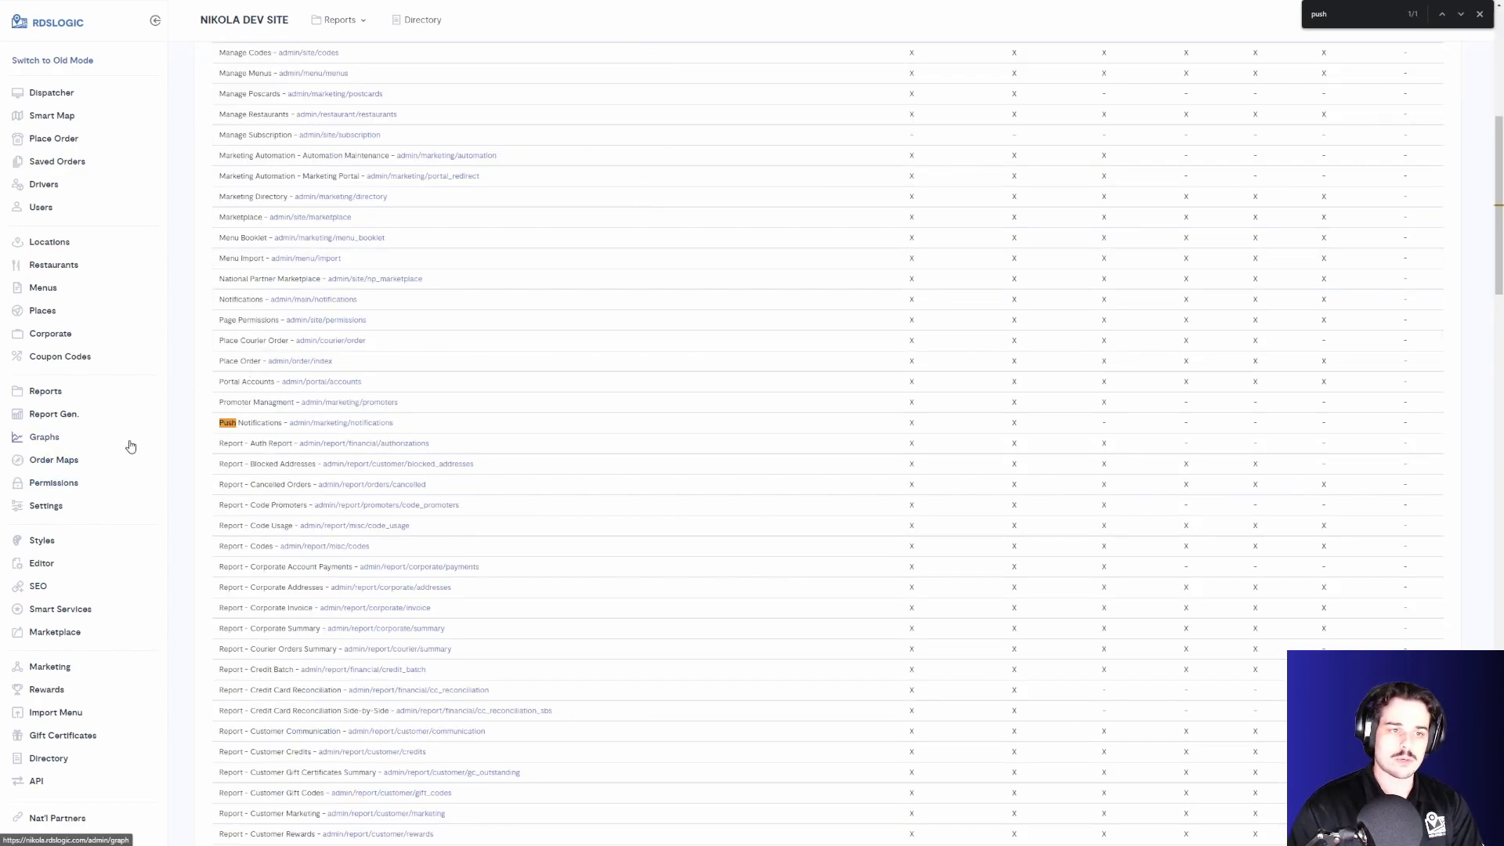
- Examine which roles have access in the Push Notifications row of the report
{"action": "left_click_drag", "start_coordinate": [204, 424], "coordinate": [1038, 422]}
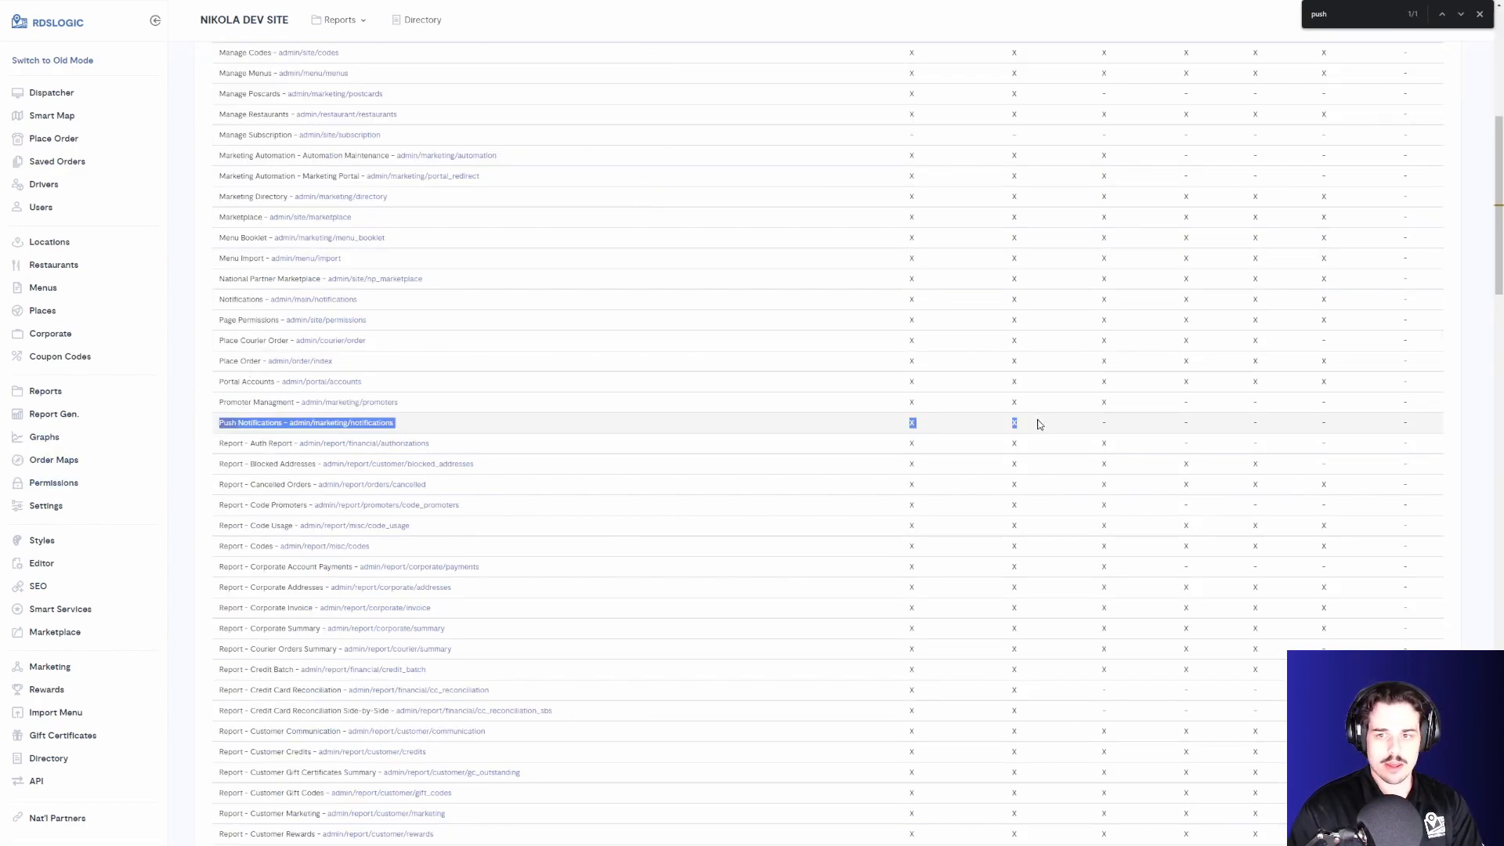
{"action": "left_click", "coordinate": [913, 424]}
{"action": "left_click", "coordinate": [1010, 424]}
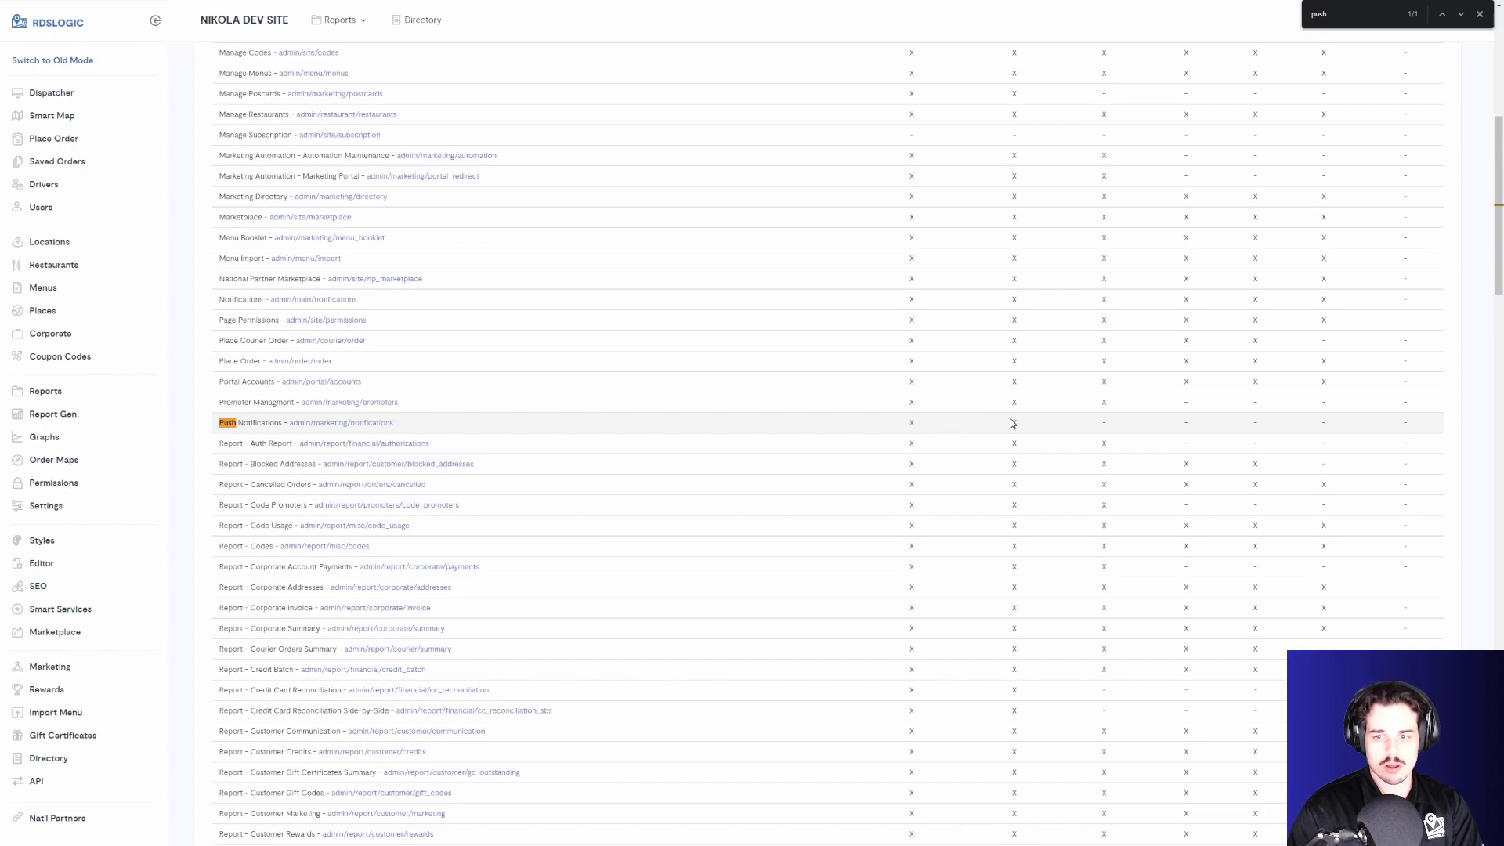
{"action": "left_click_drag", "start_coordinate": [1038, 425], "coordinate": [1287, 424]}
{"action": "left_click", "coordinate": [1412, 422]}
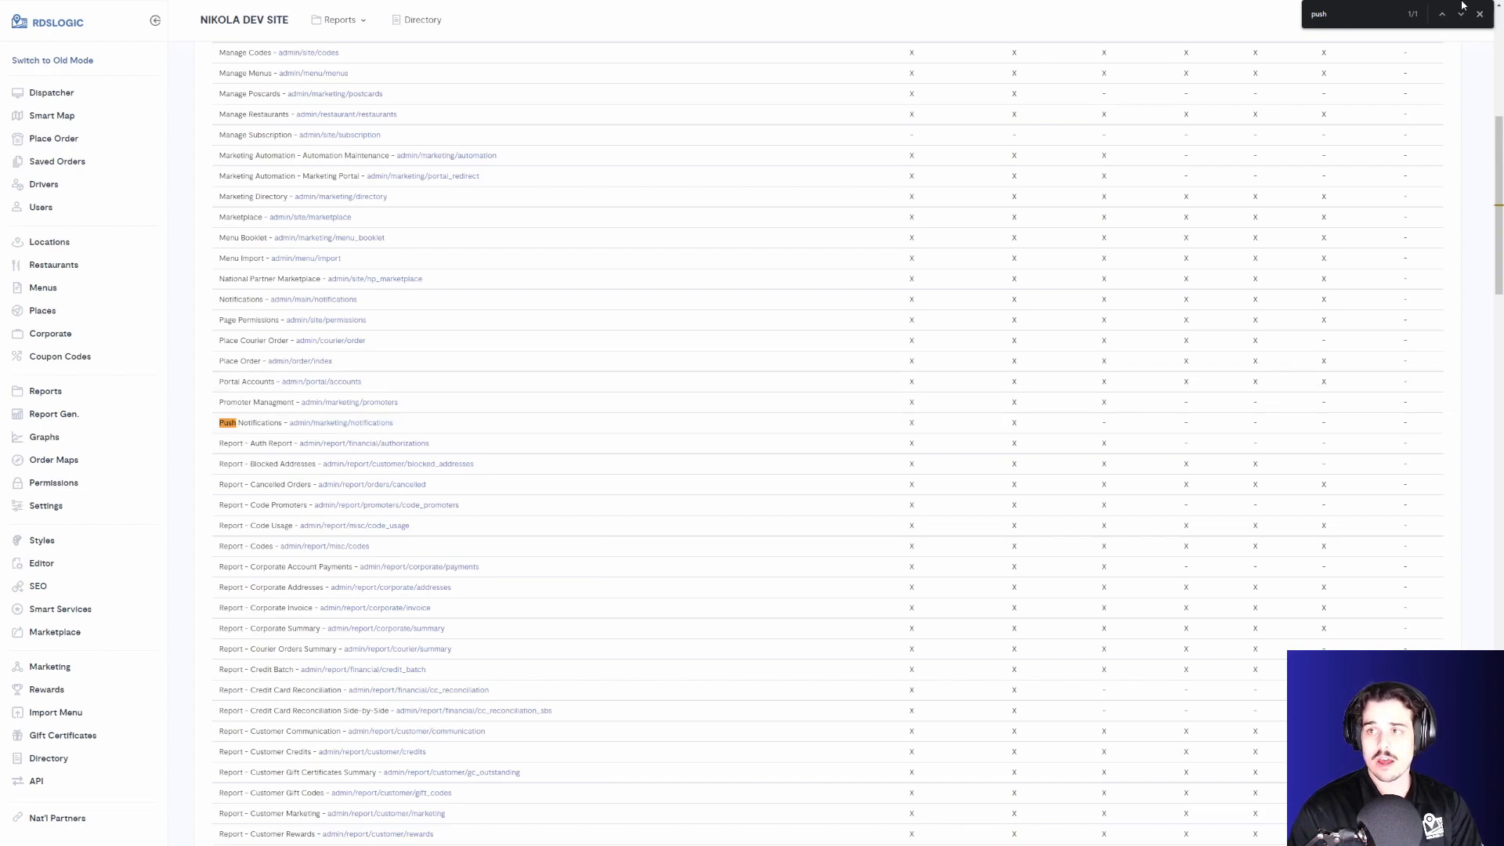
{"action": "key", "text": "Escape"}
{"action": "left_click_drag", "start_coordinate": [905, 424], "coordinate": [1026, 424]}
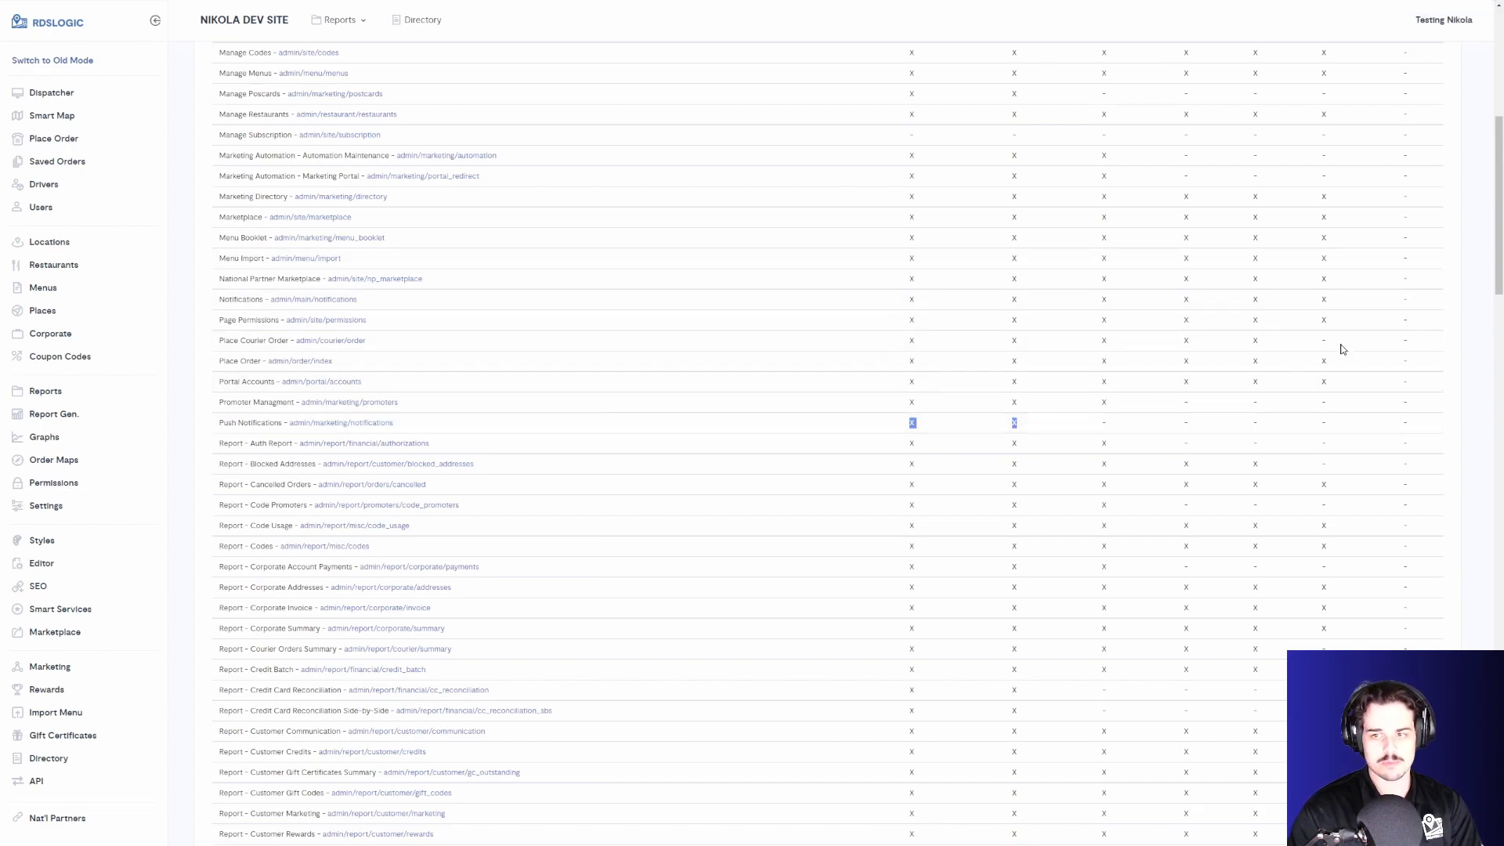
{"action": "left_click_drag", "start_coordinate": [1497, 258], "coordinate": [1498, 148]}
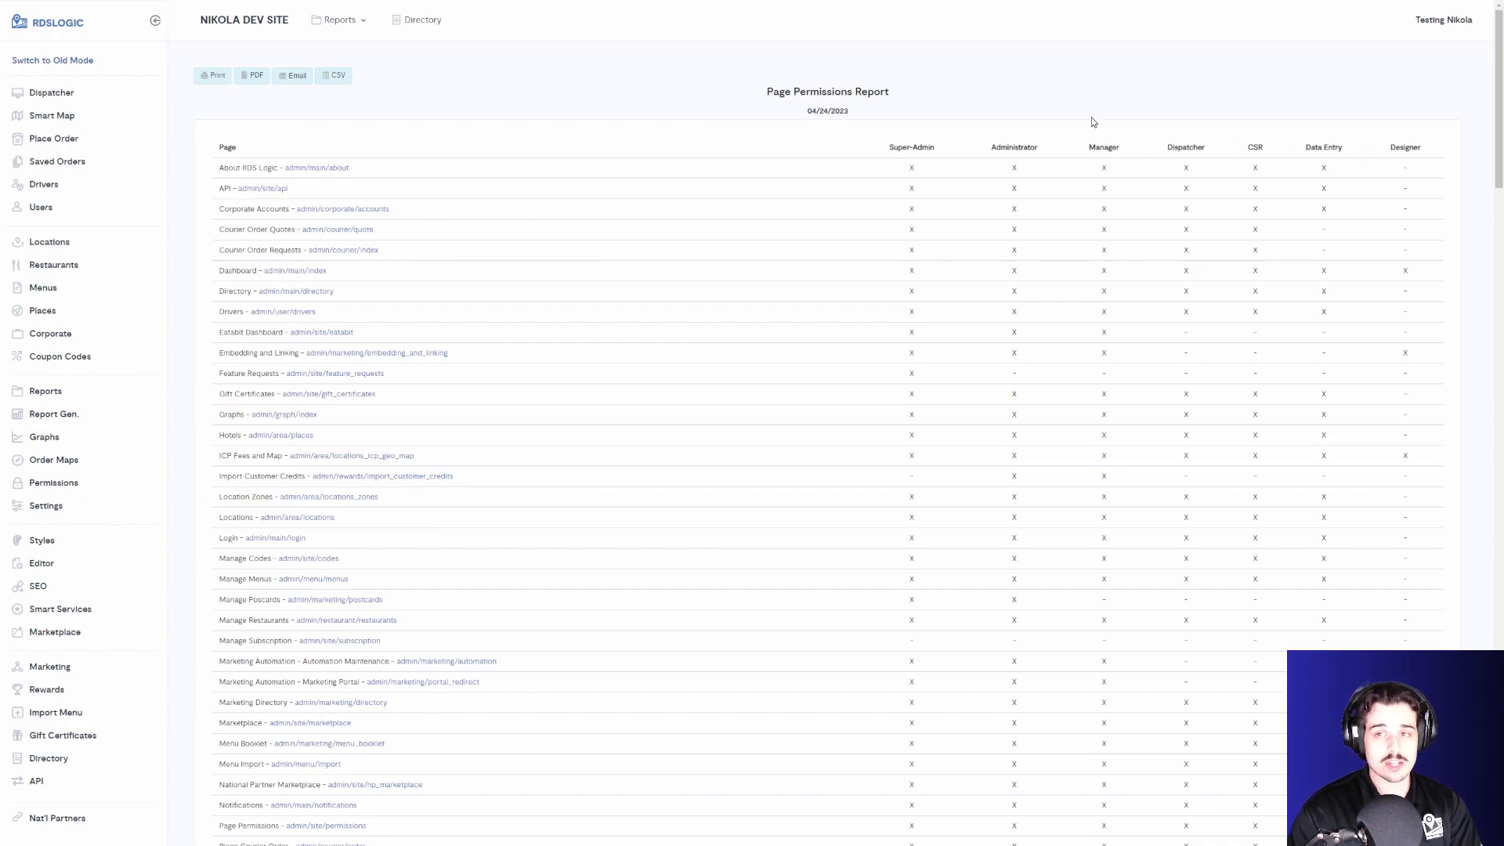
{"action": "left_click_drag", "start_coordinate": [1492, 61], "coordinate": [1499, 102]}
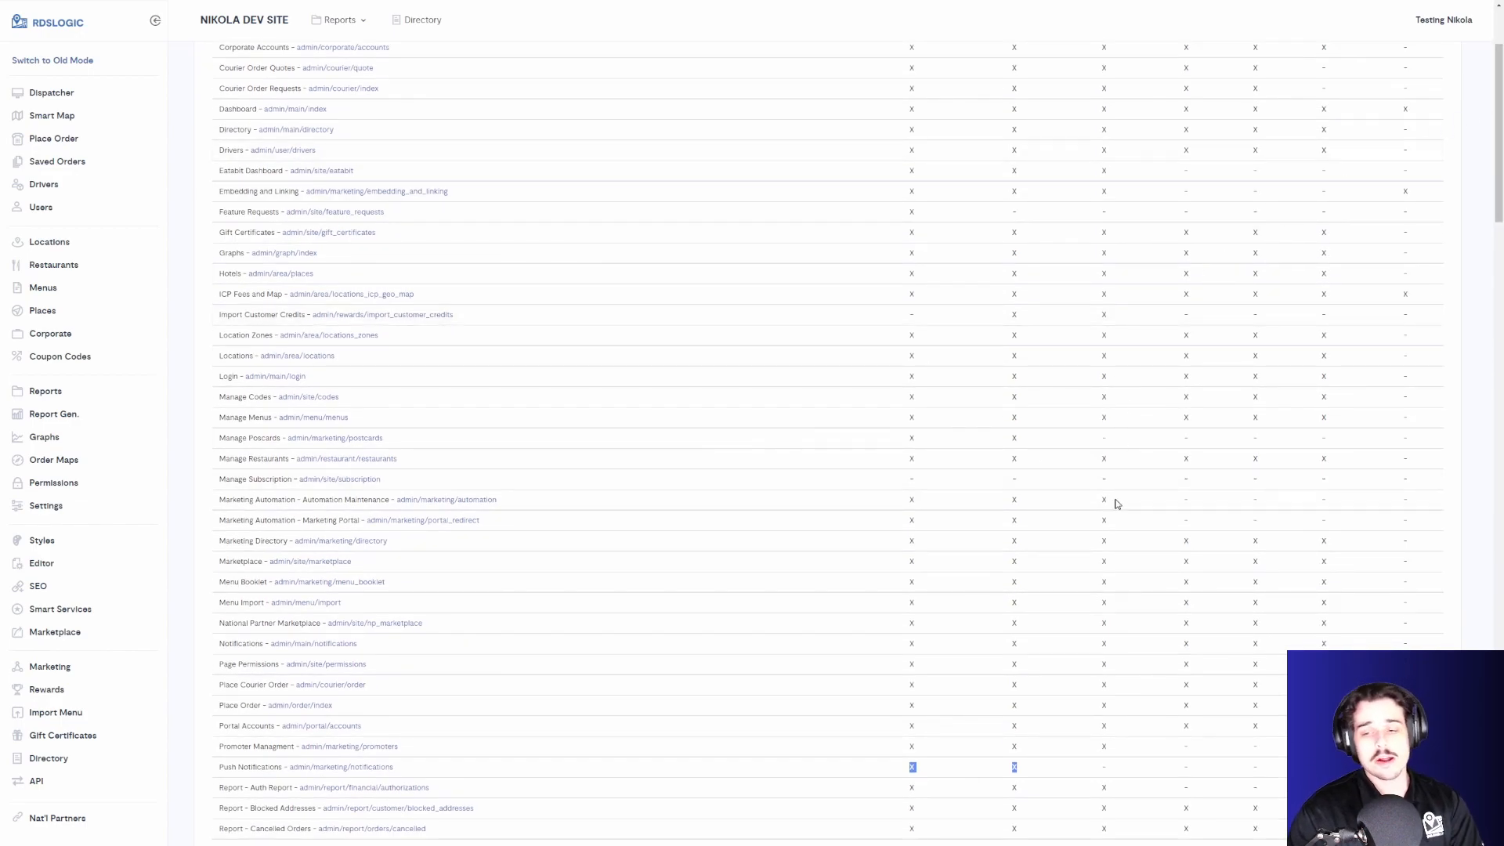
{"action": "left_click", "coordinate": [1100, 773]}
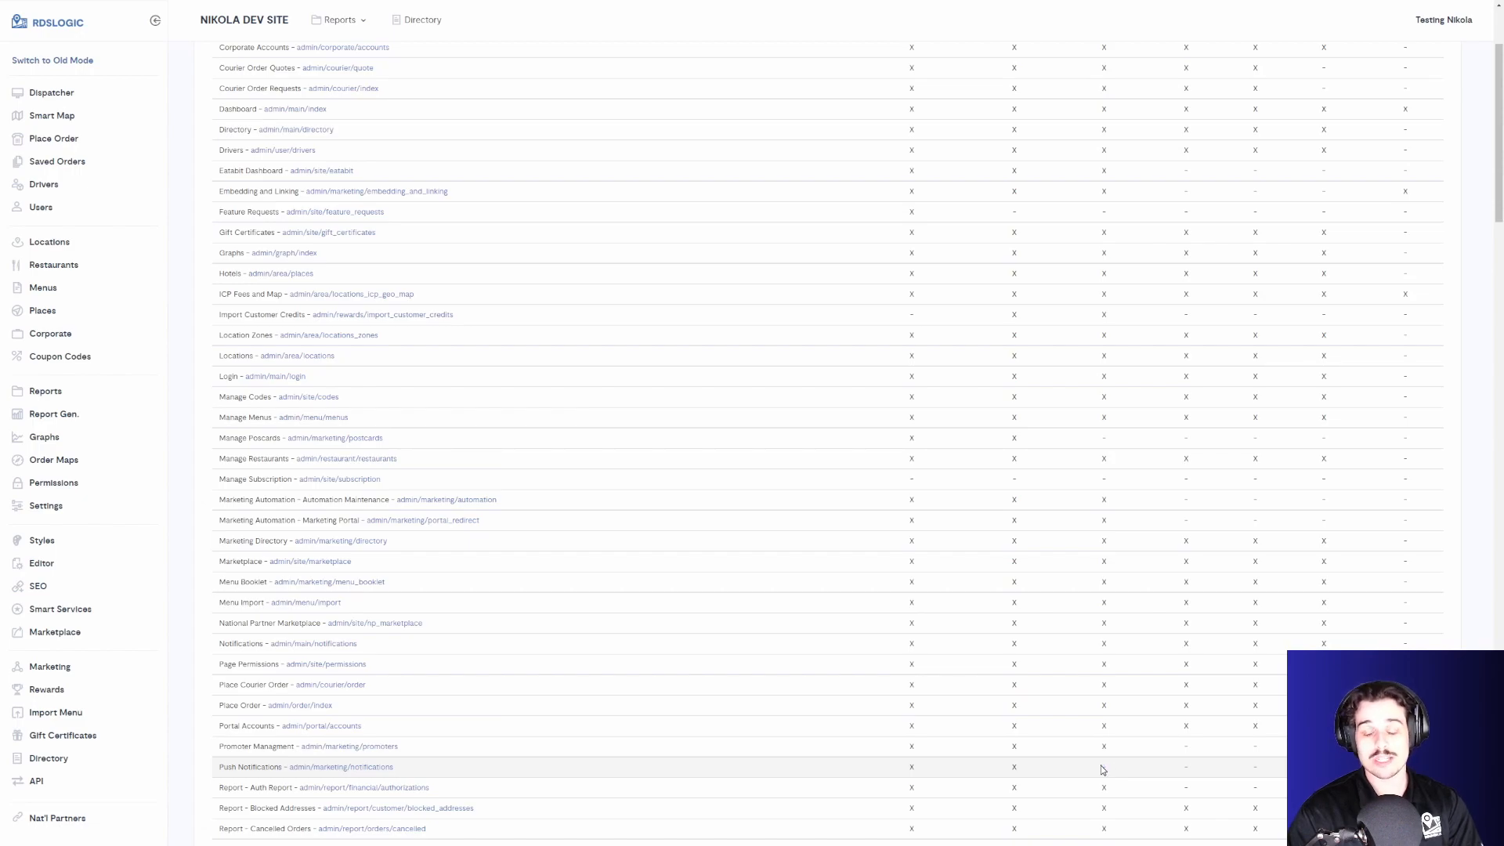
{"action": "scroll", "coordinate": [1500, 78], "scroll_direction": "up", "scroll_amount": 2}
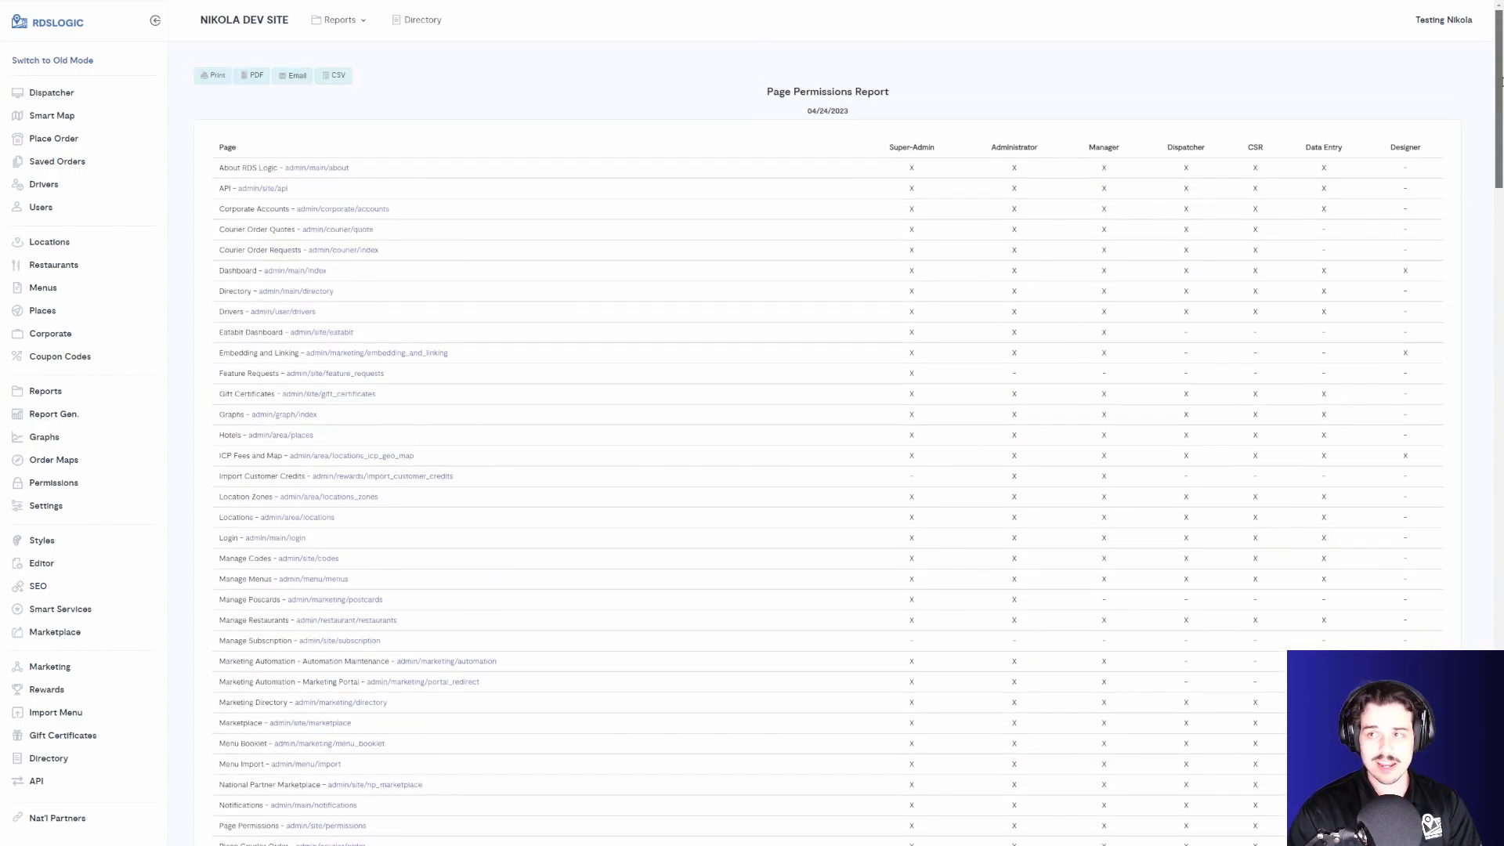
{"action": "mouse_move", "coordinate": [1500, 33]}
{"action": "left_mouse_down"}
{"action": "mouse_move", "coordinate": [1501, 51]}
{"action": "mouse_move", "coordinate": [1499, 33]}
{"action": "left_mouse_up"}
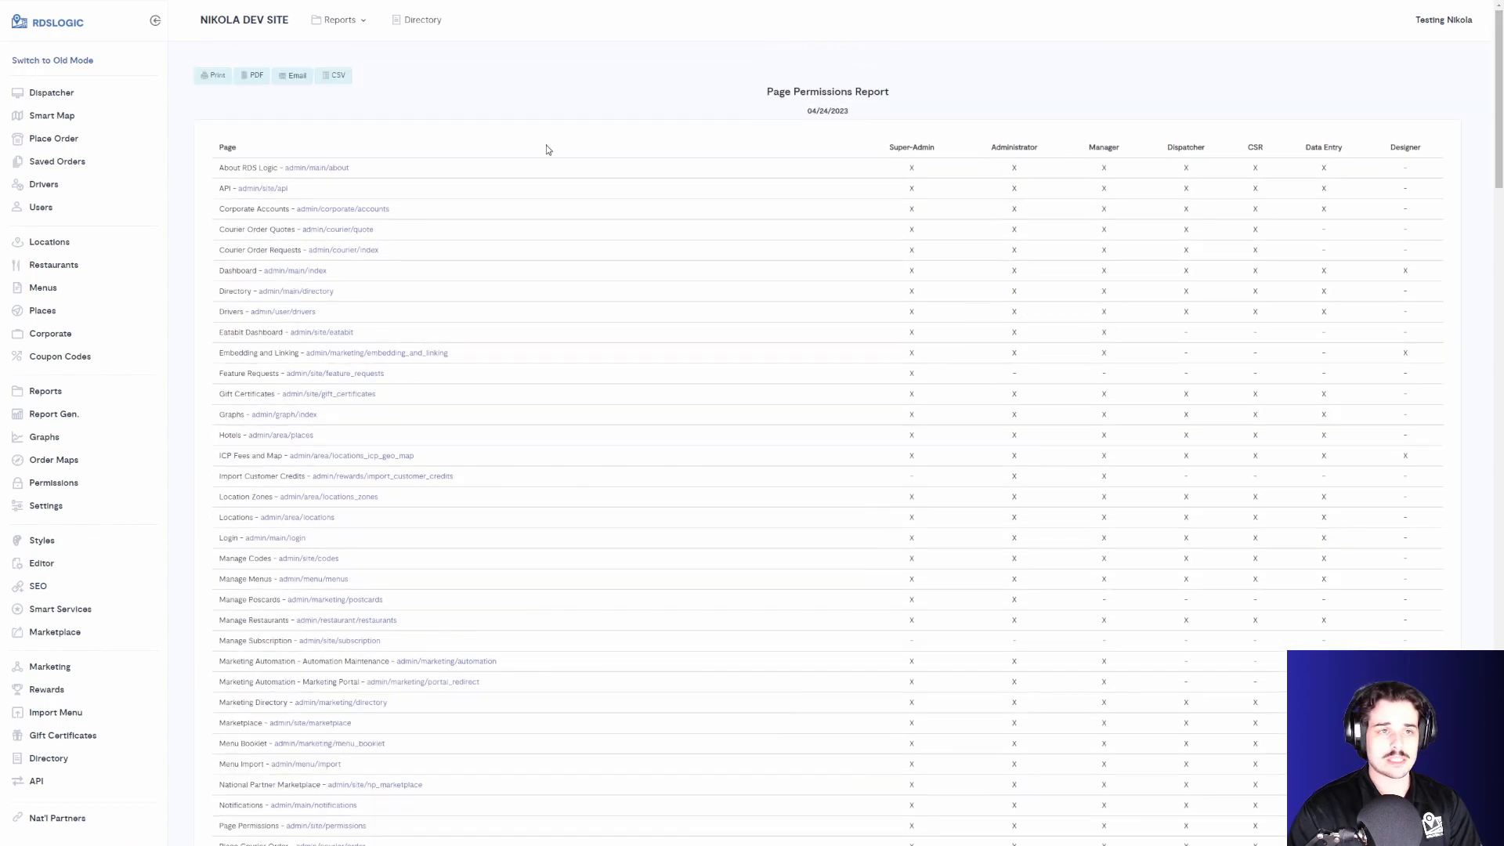
- Open Permissions and select the Push Notifications page from the page list
{"action": "left_click", "coordinate": [54, 490]}
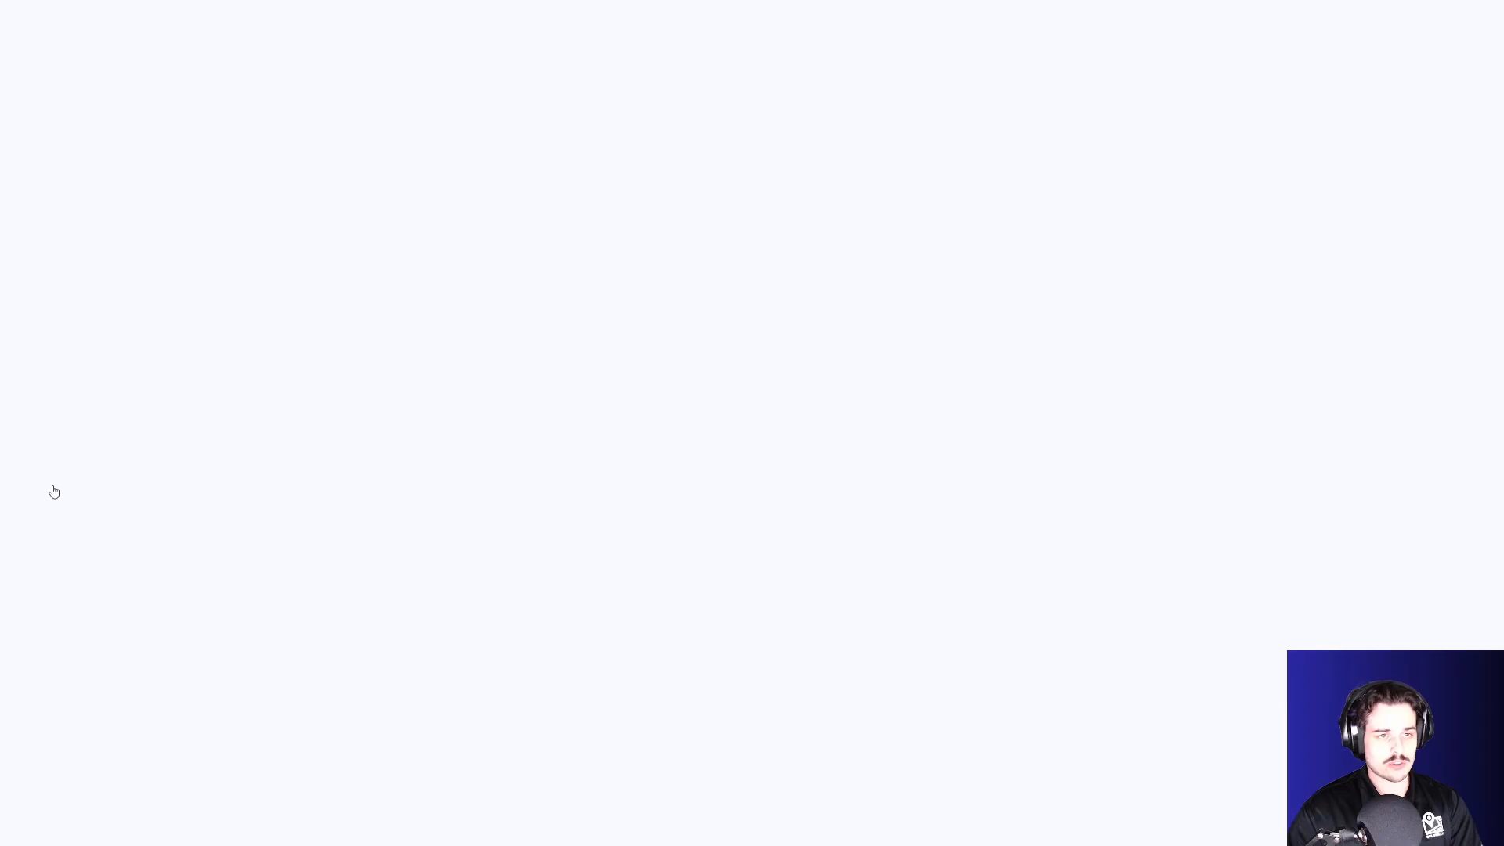
{"action": "left_click", "coordinate": [280, 117]}
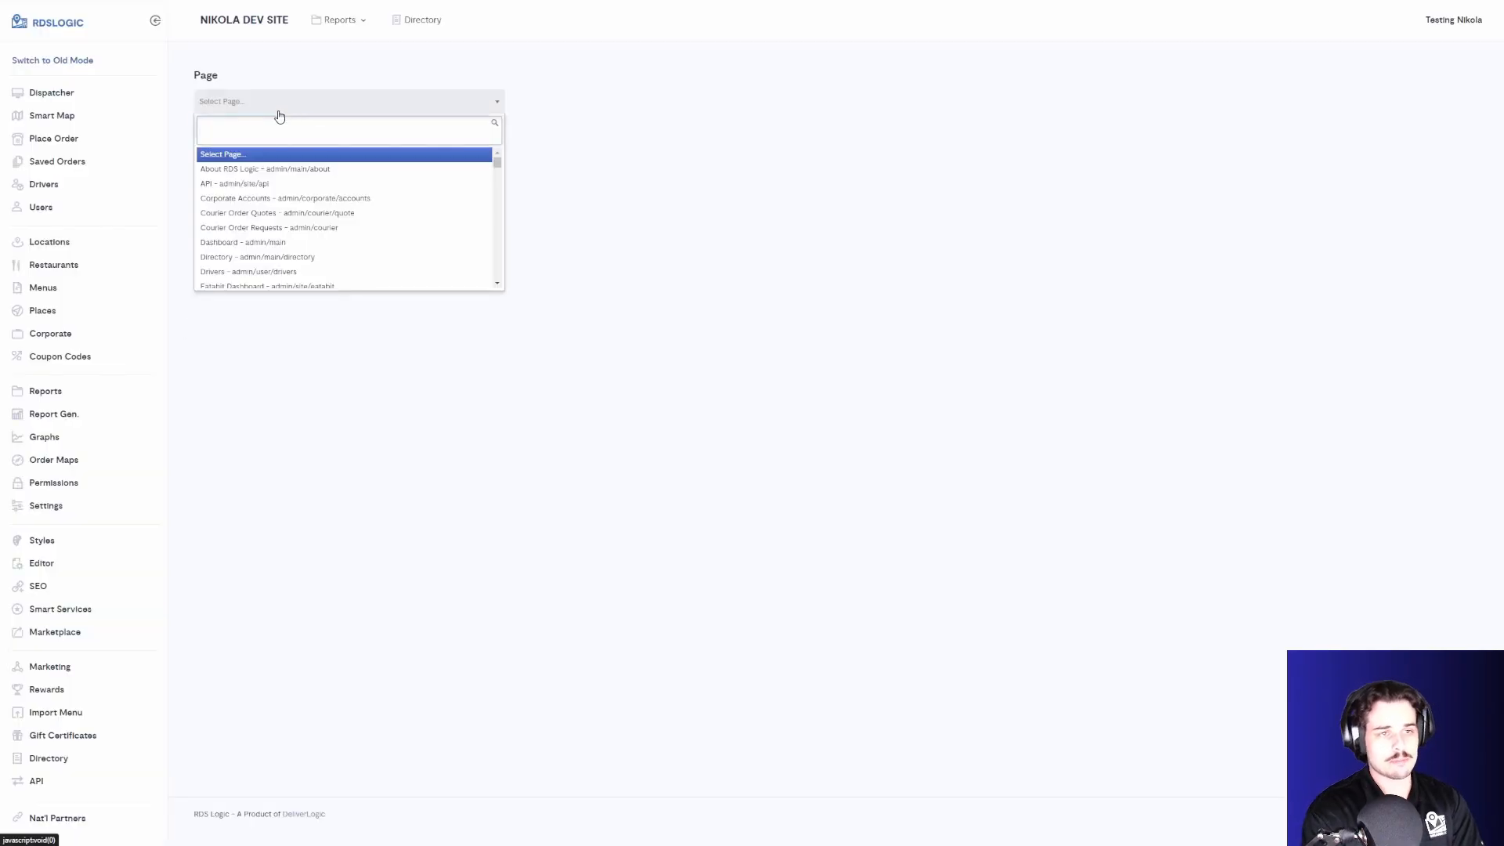
{"action": "type", "text": "page n"}
{"action": "key", "text": "BackSpace"}
{"action": "key", "text": "BackSpace"}
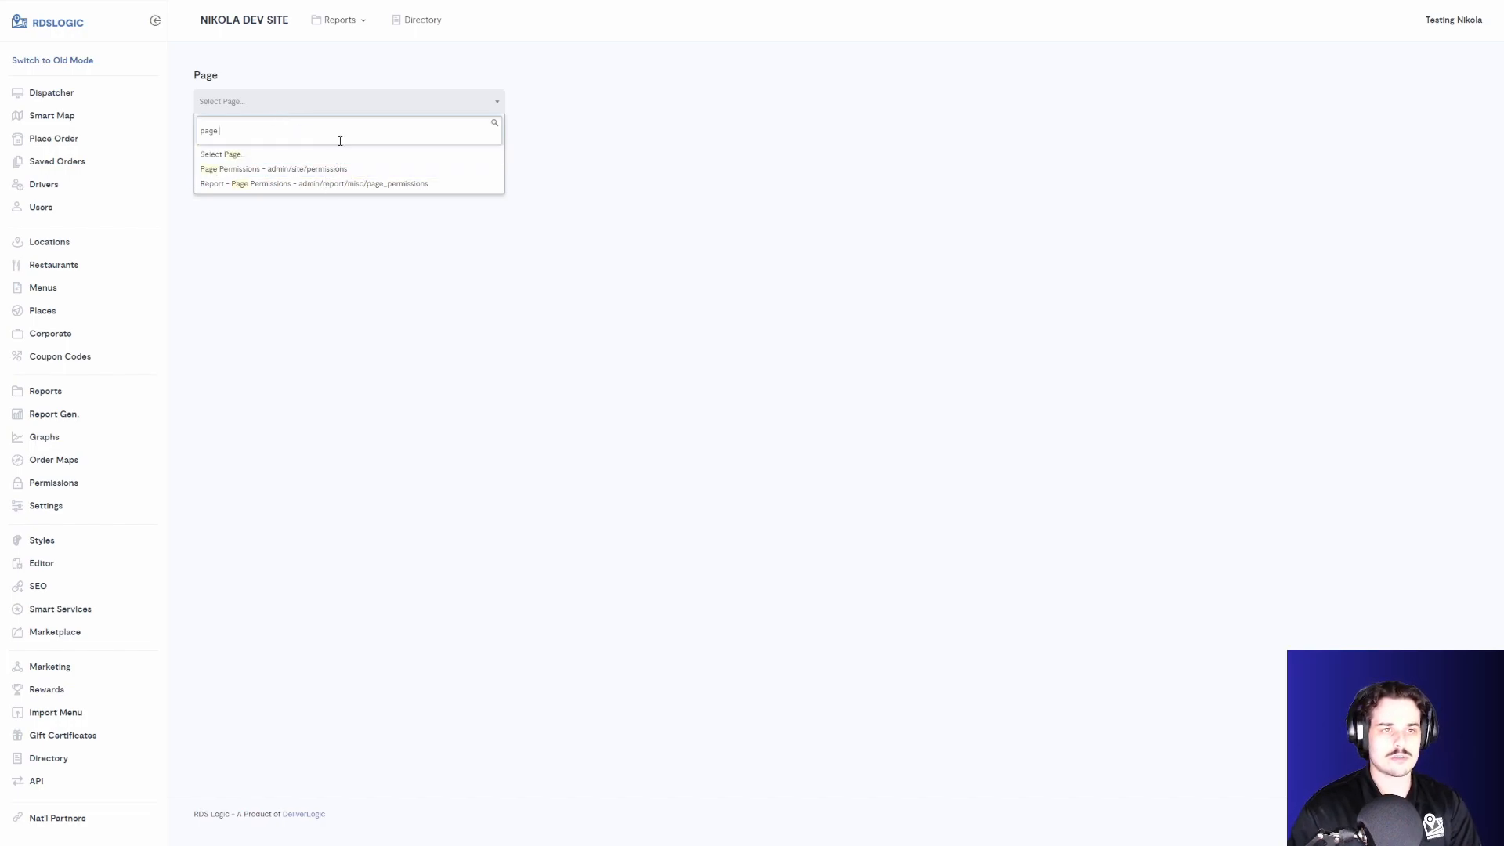
{"action": "key", "text": "BackSpace"}
{"action": "key", "text": "BackSpace"}
{"action": "key", "text": "BackSpace"}
{"action": "type", "text": "ush"}
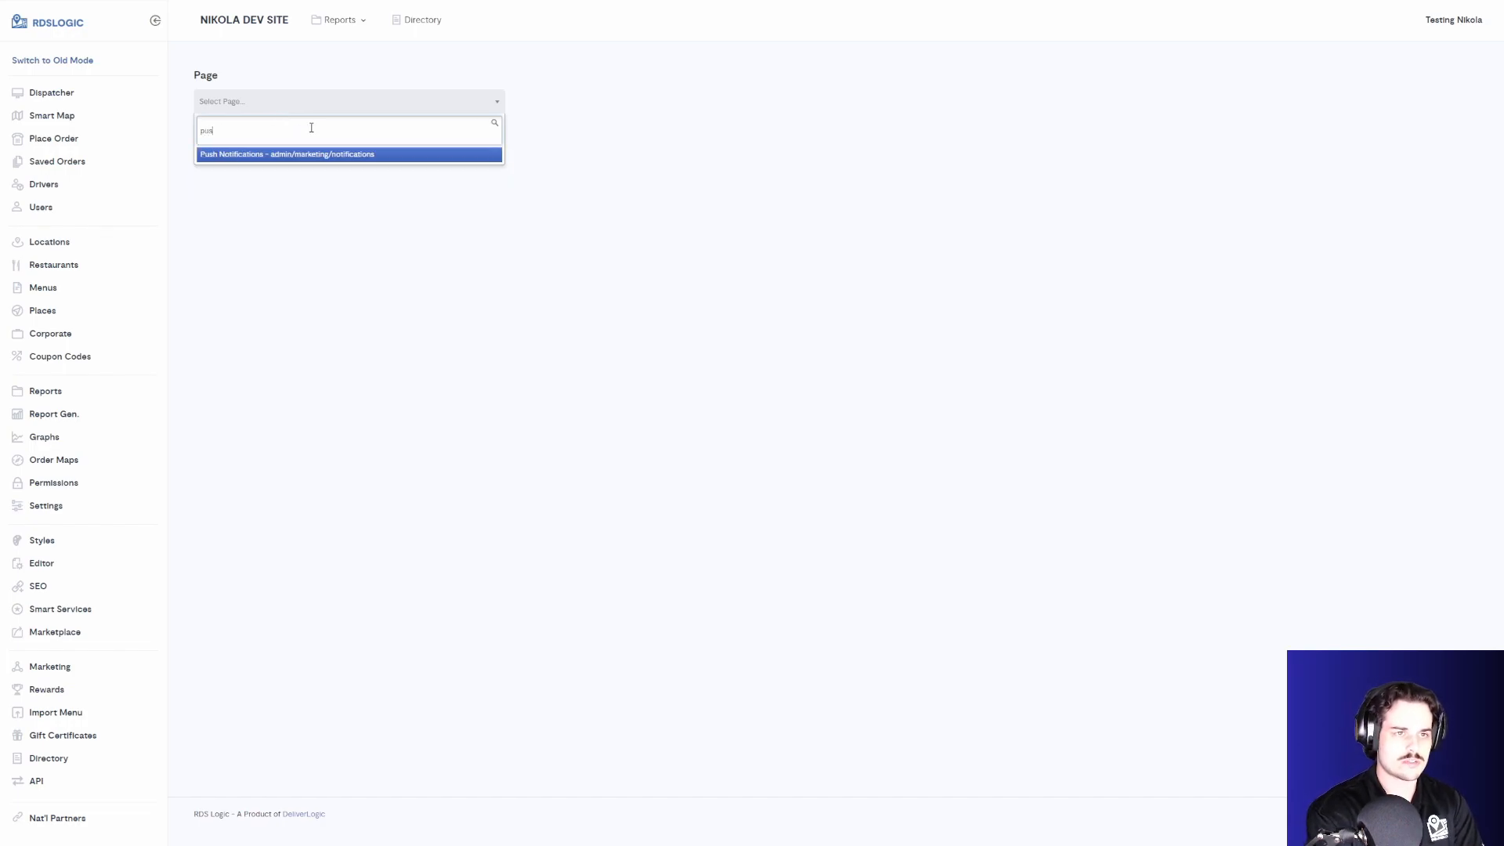
{"action": "left_click", "coordinate": [363, 157]}
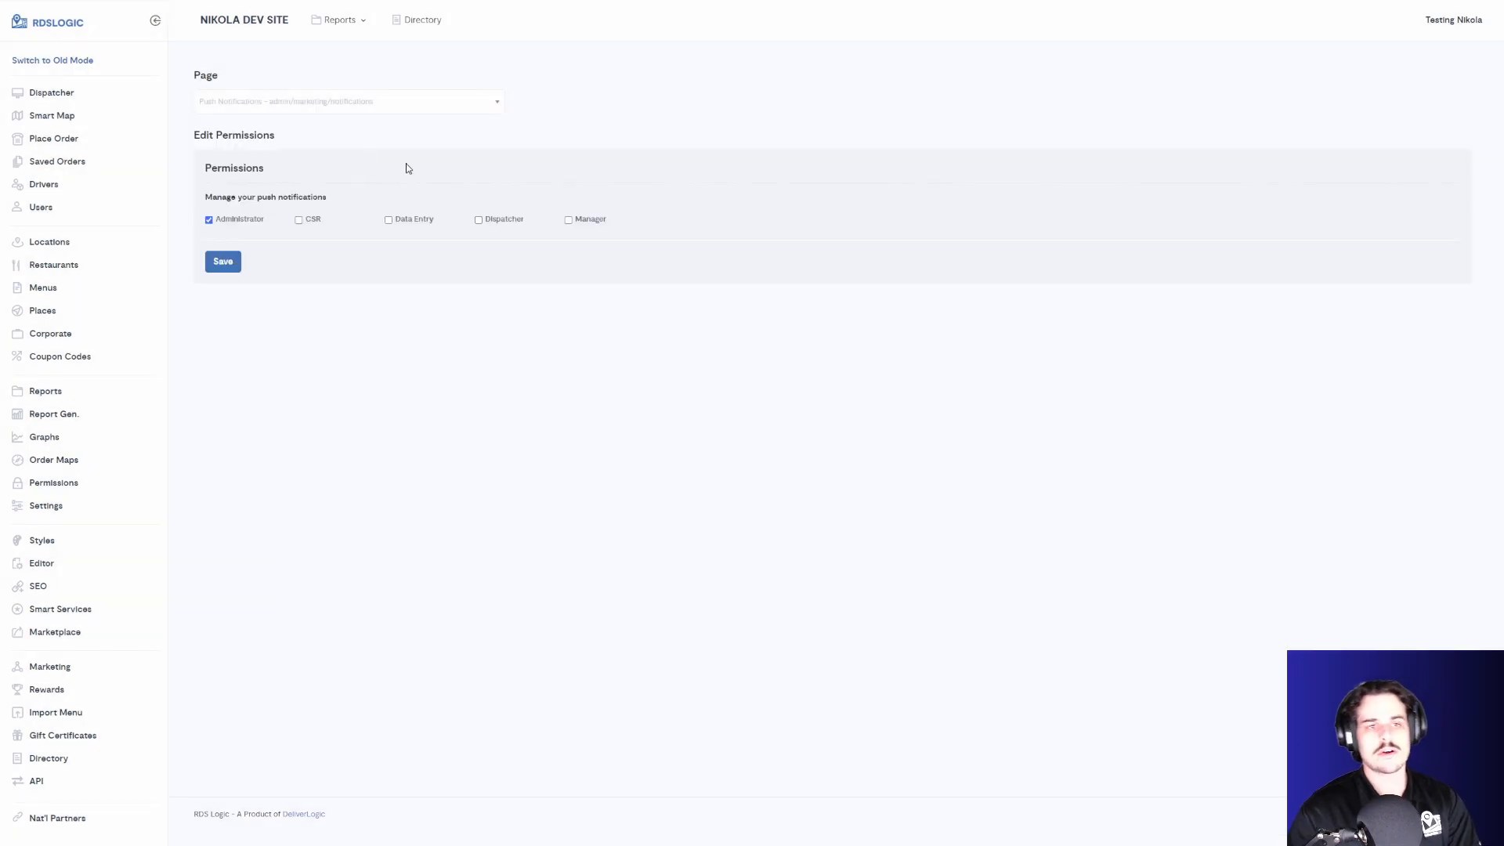
- Grant the Manager role permission to manage push notifications and save
{"action": "left_click_drag", "start_coordinate": [204, 197], "coordinate": [327, 197]}
{"action": "left_click", "coordinate": [246, 209]}
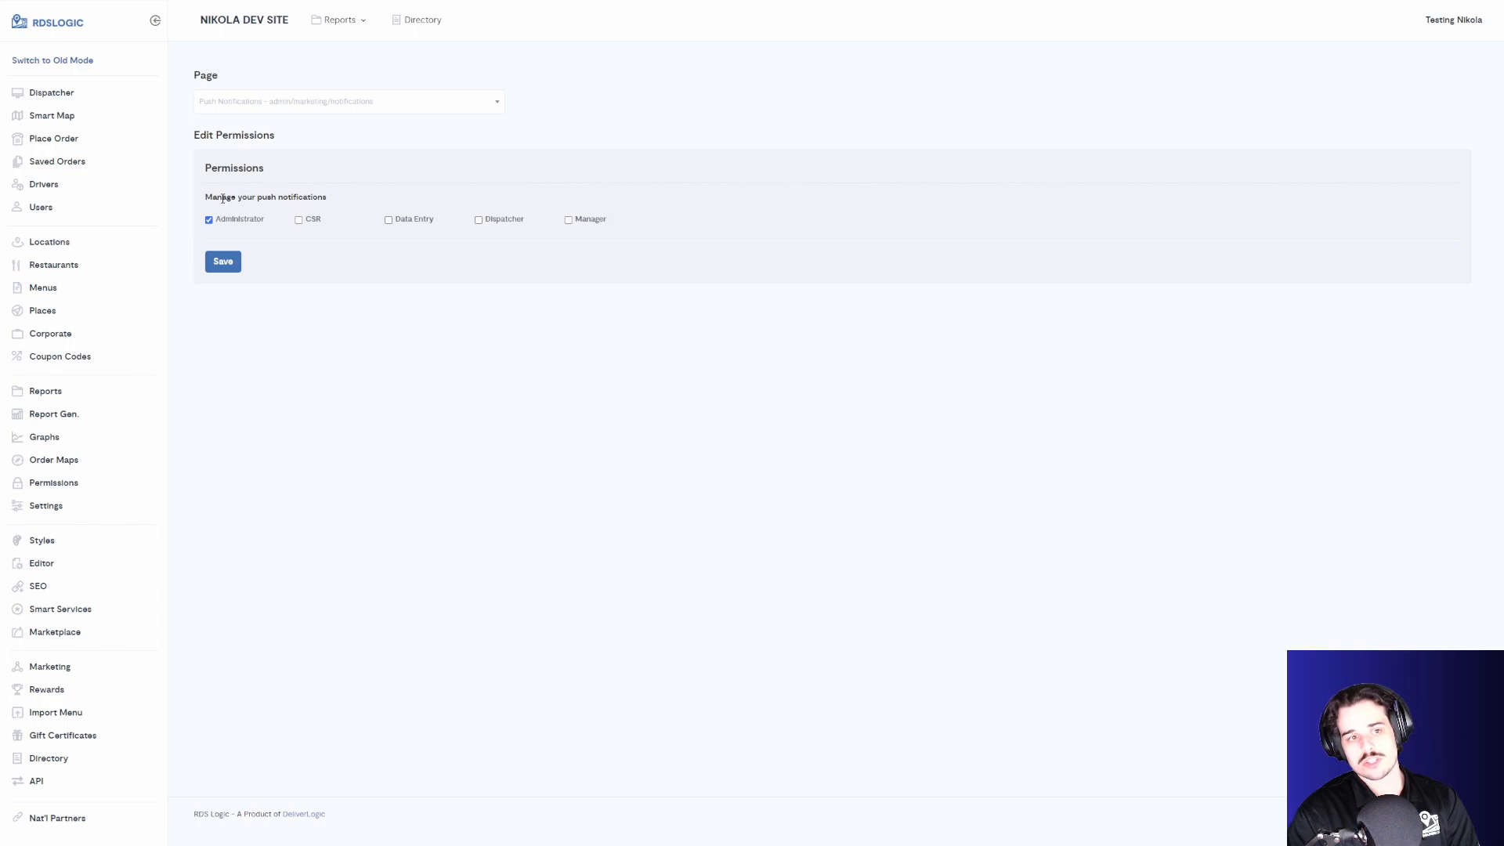
{"action": "triple_click", "coordinate": [222, 198]}
{"action": "left_click", "coordinate": [229, 199]}
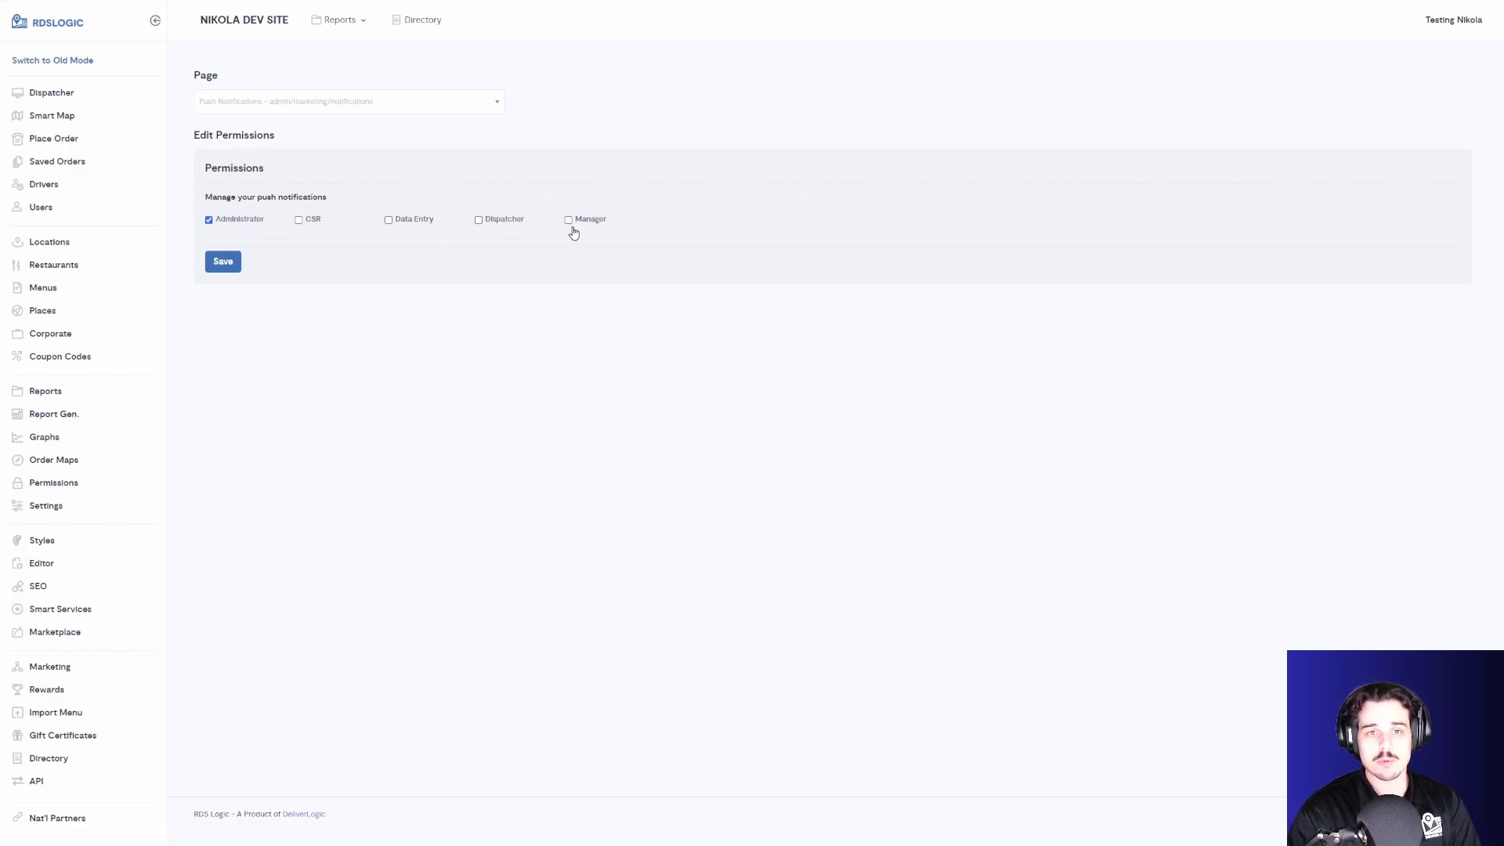
{"action": "left_click", "coordinate": [225, 264]}
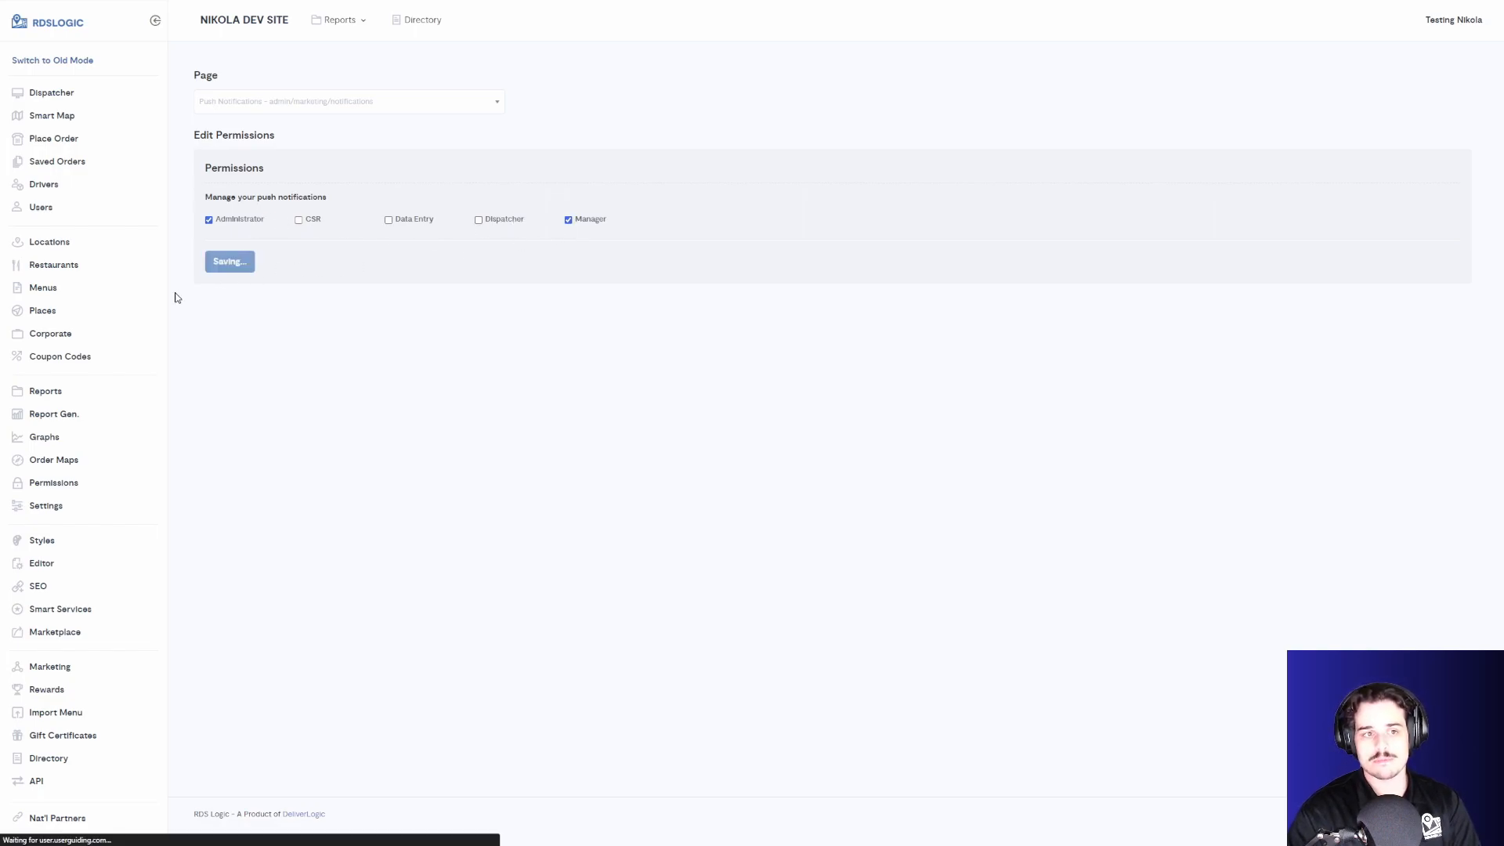